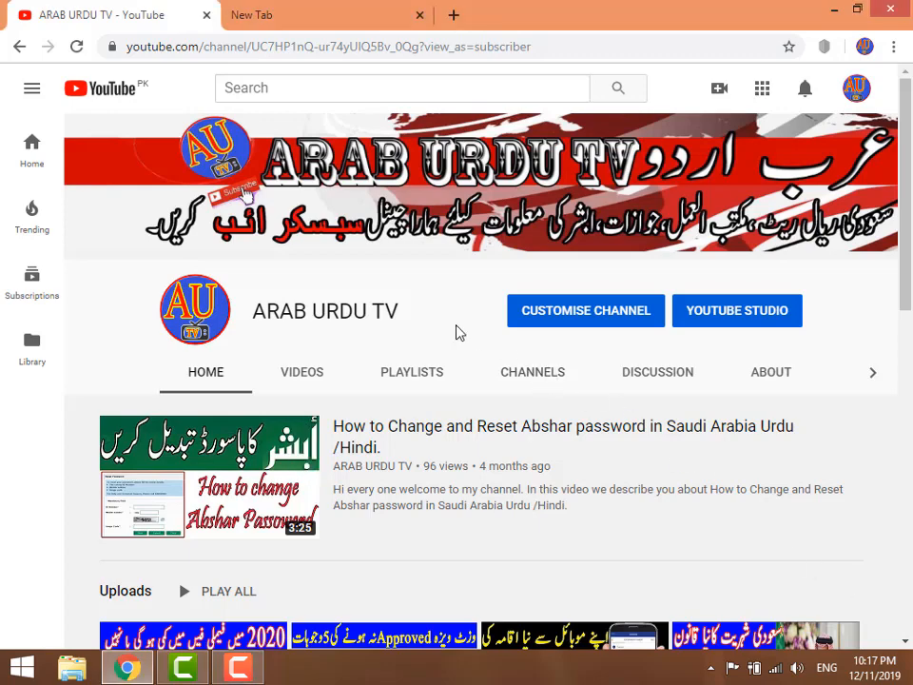
In the new tab, search Google for 'mol ksa' and open the MOL Saudi Arabia result.
scroll(456, 332, down, 6)
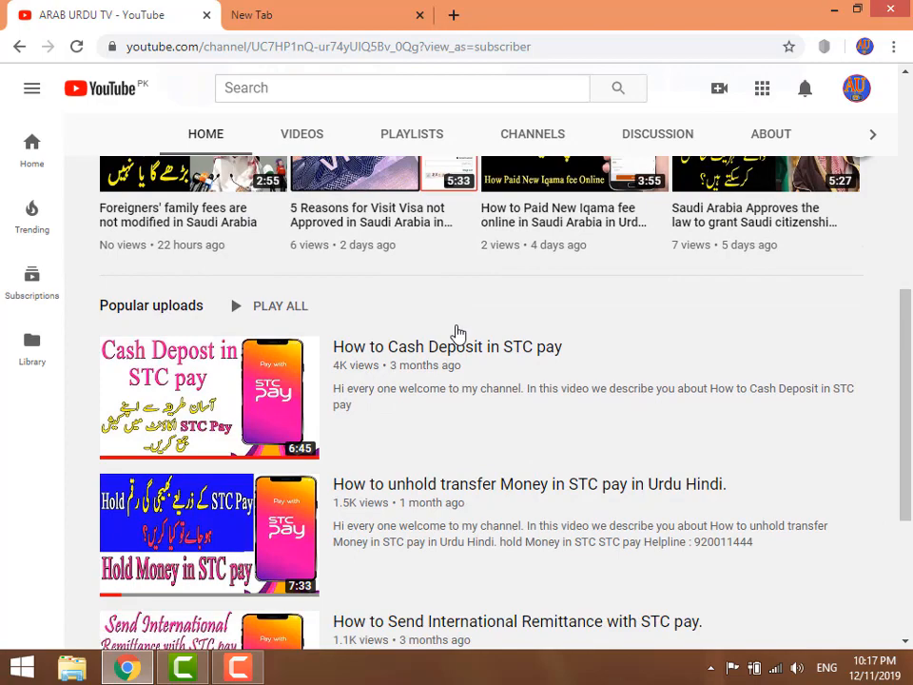
scroll(457, 333, up, 6)
click(285, 17)
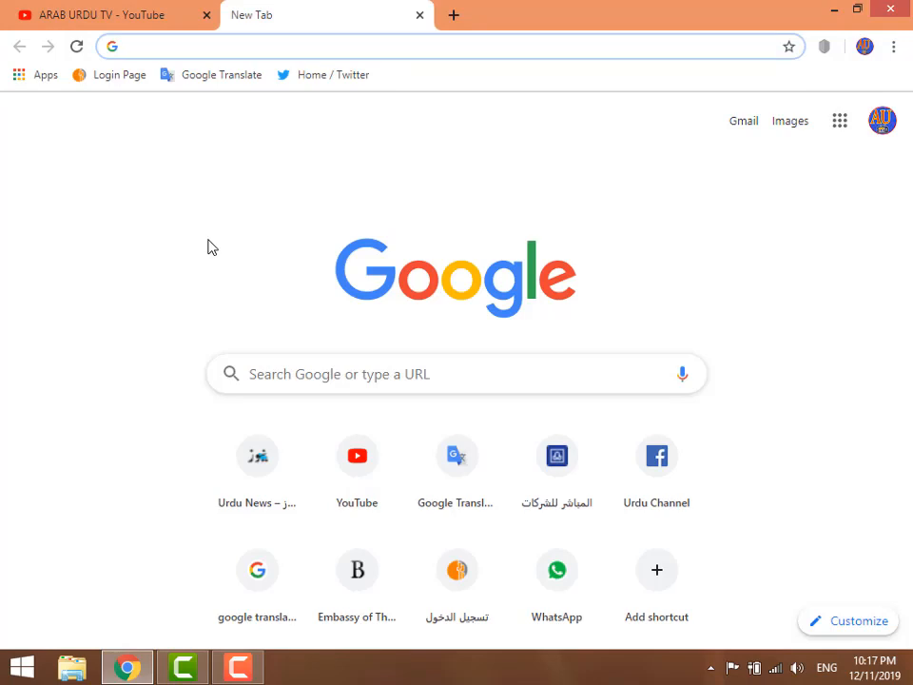
text(mol)
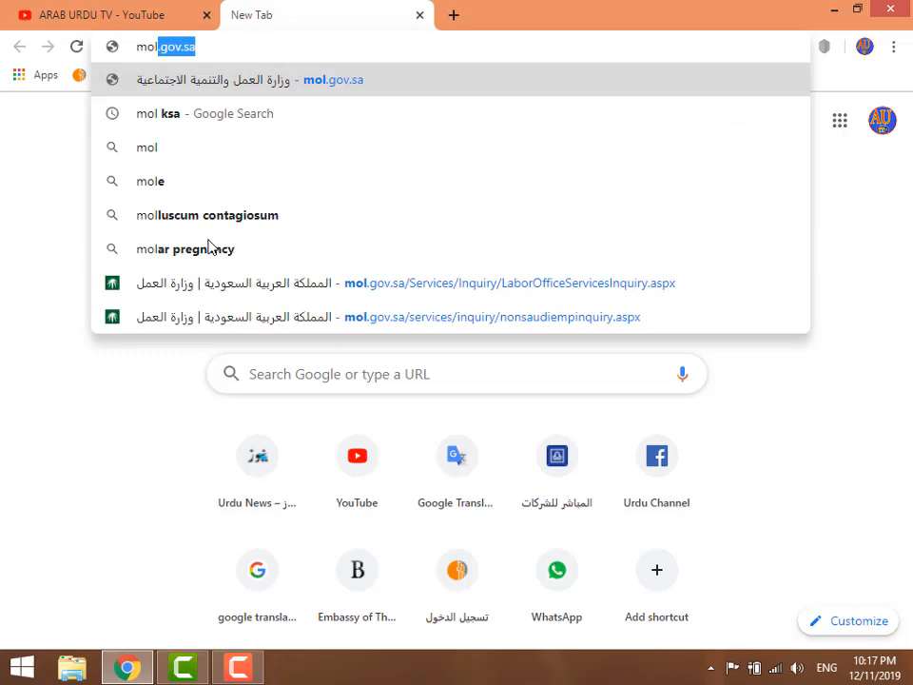
click(189, 122)
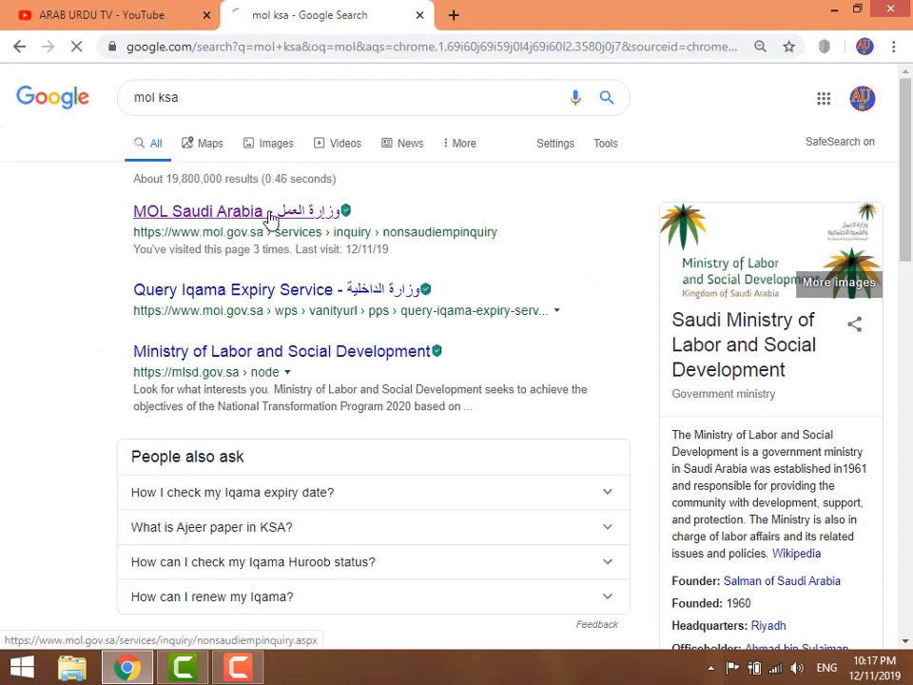
click(271, 217)
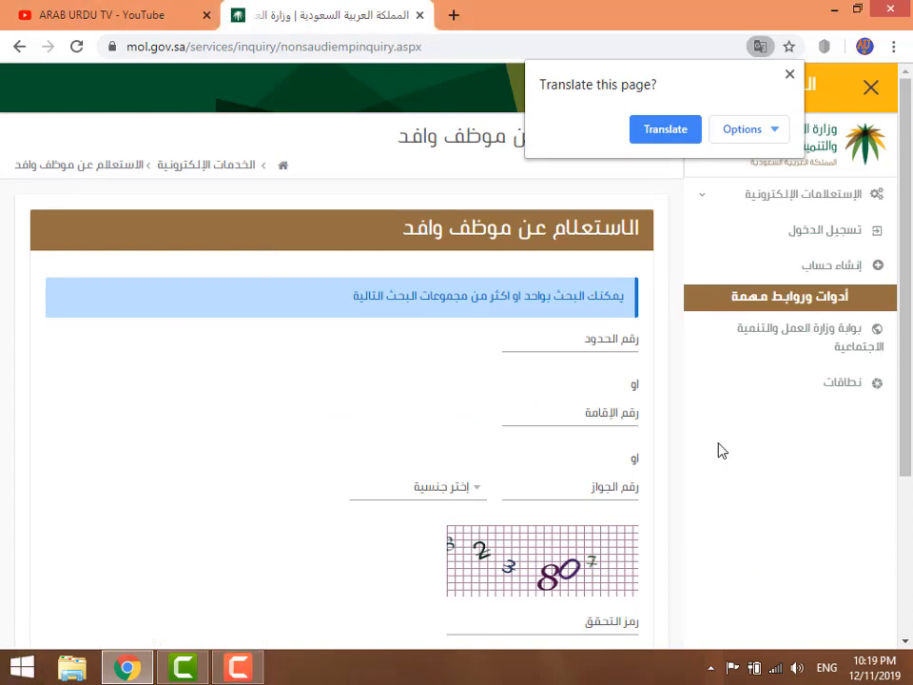
Dismiss the translate offer and open الإستعلام عن خدمات مكتب العمل under الإستعلامات الإلكترونية.
click(789, 73)
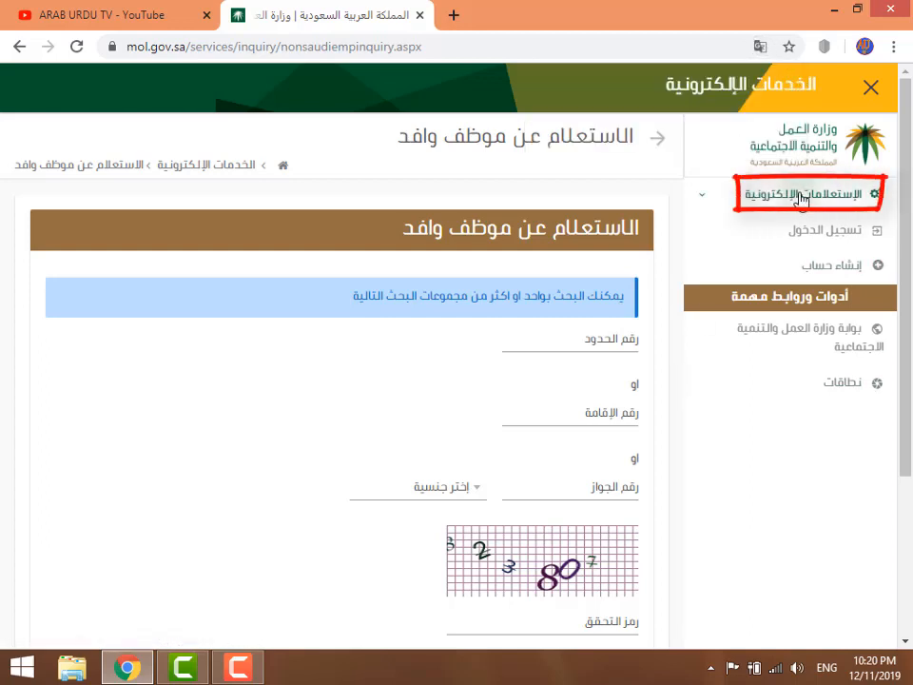
click(803, 197)
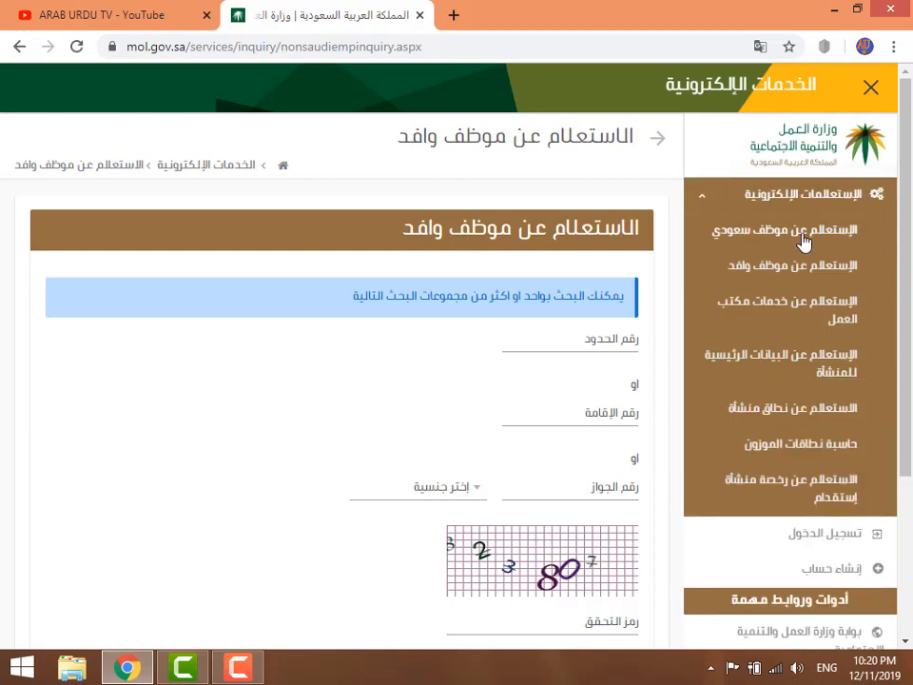
click(788, 307)
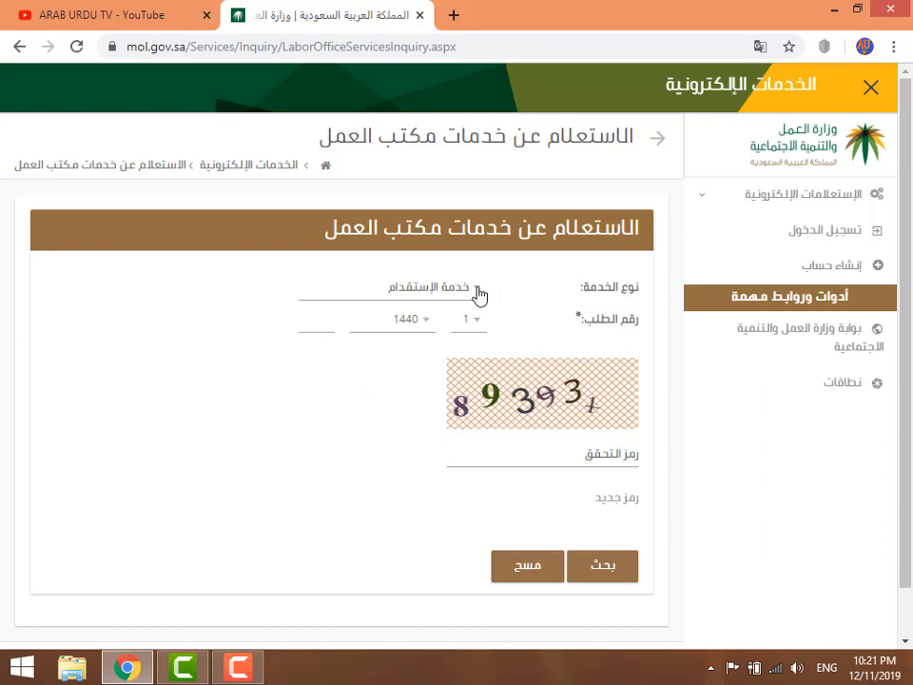
Change the نوع الخدمة service type to خدمة رخص العمل (work permits service).
triple_click(621, 286)
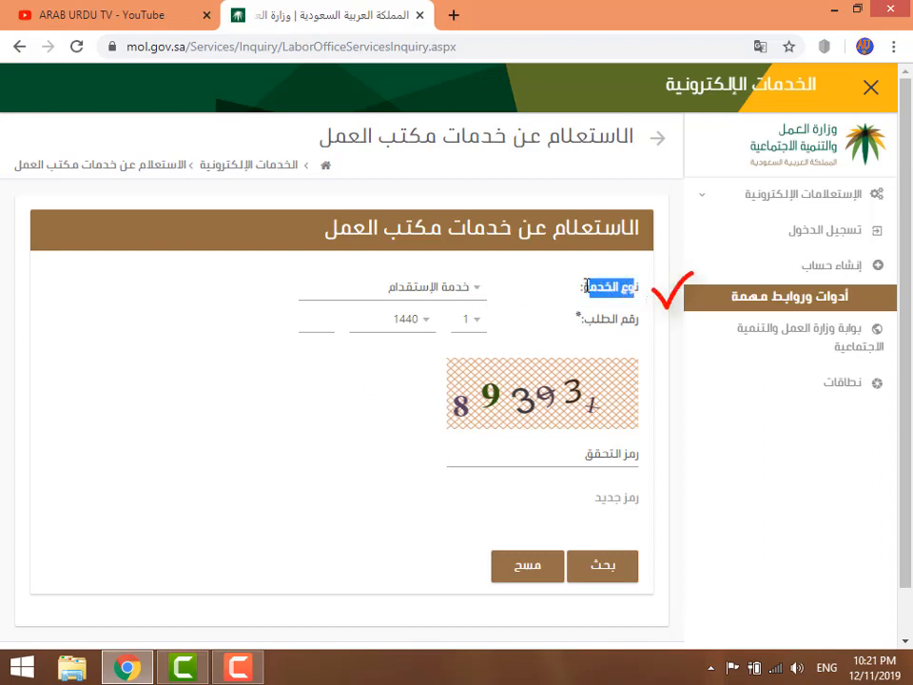
click(473, 295)
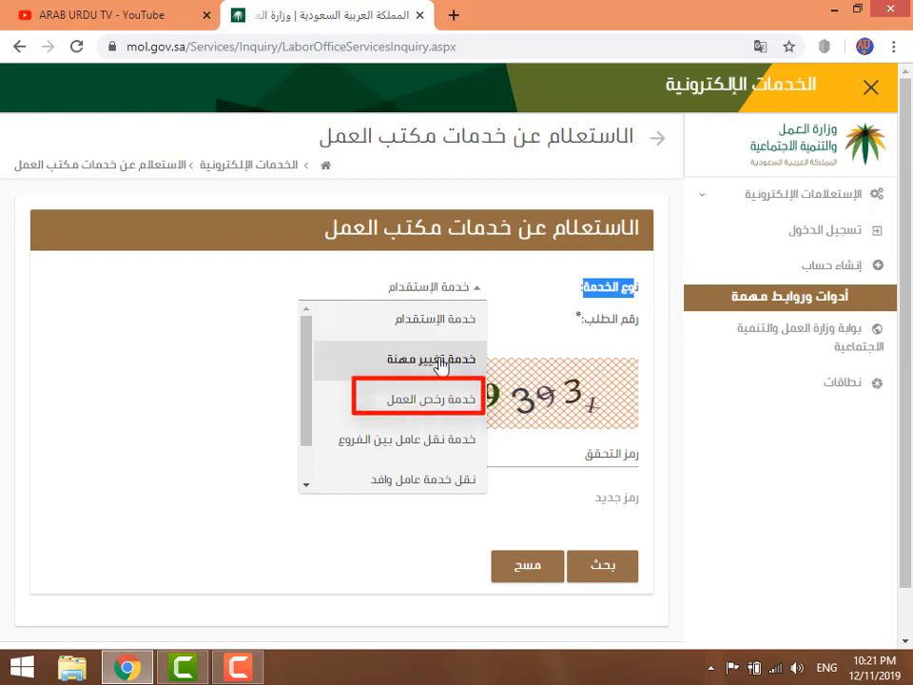
click(451, 407)
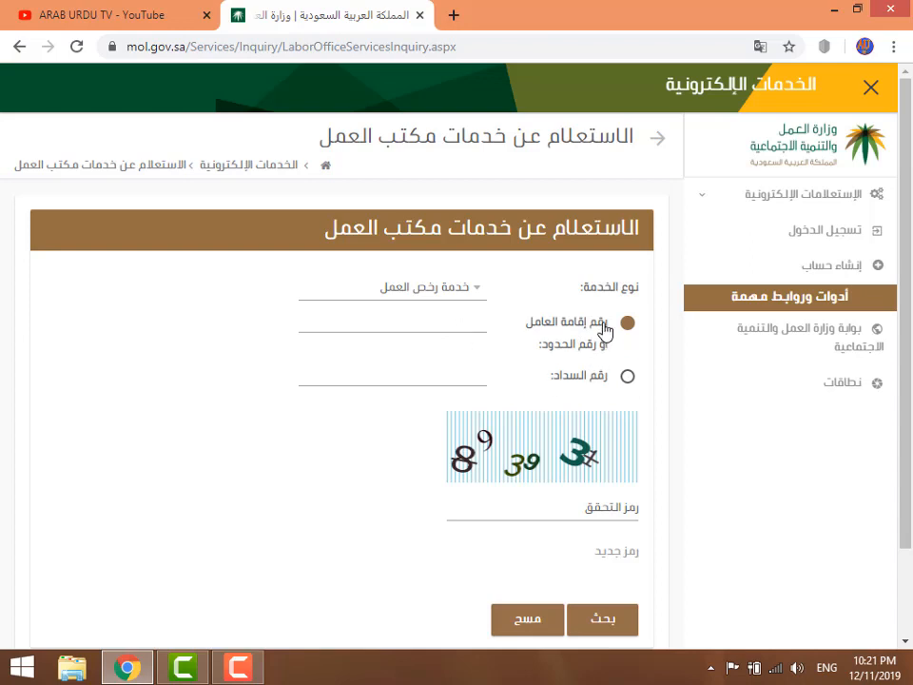
Paste the worker's iqama number, enter the verification code, and run the work-permit search.
click(459, 324)
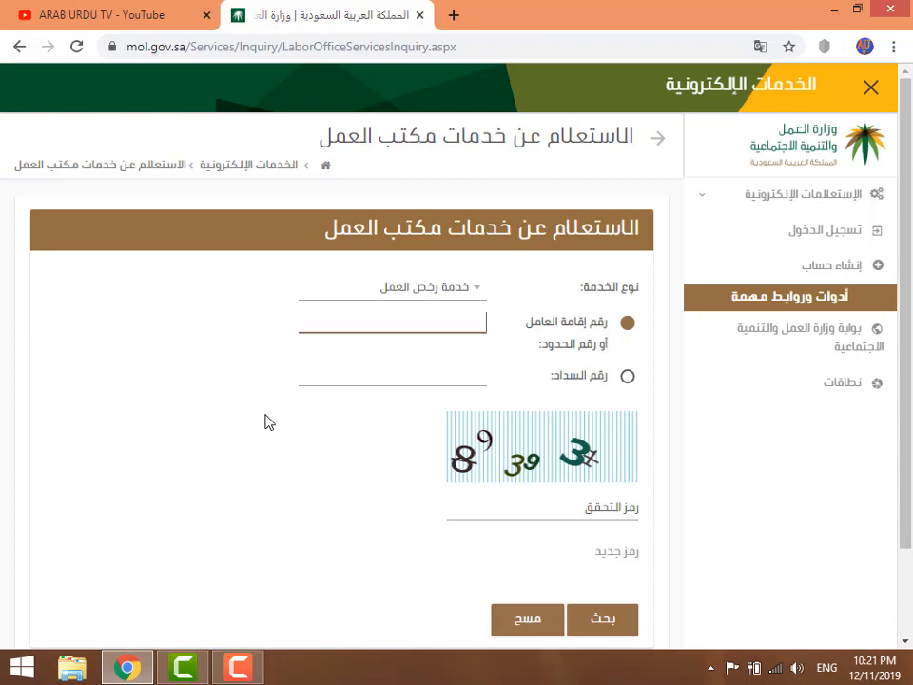
key(ctrl+v)
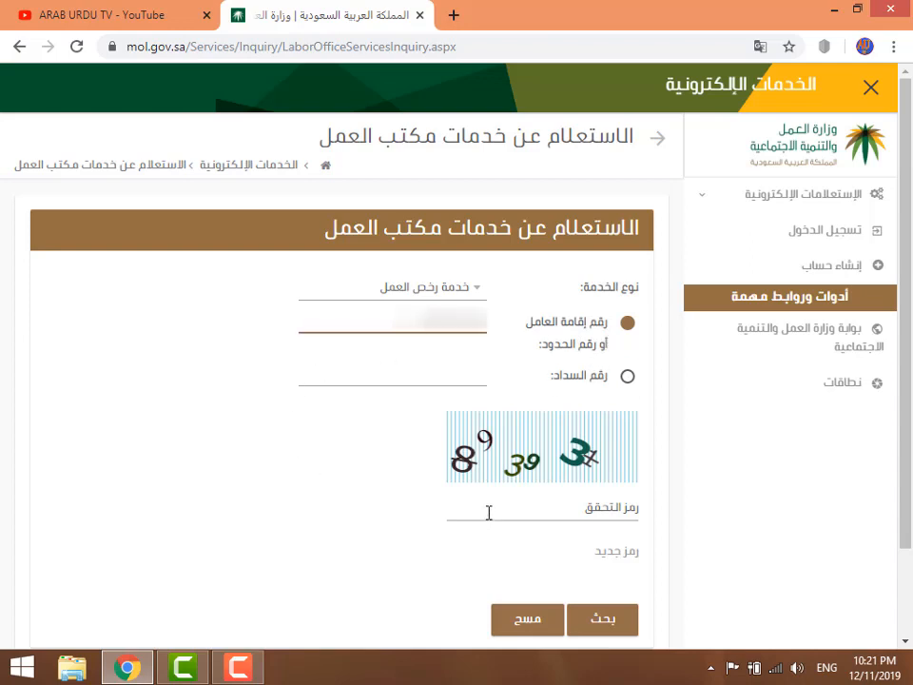
click(489, 512)
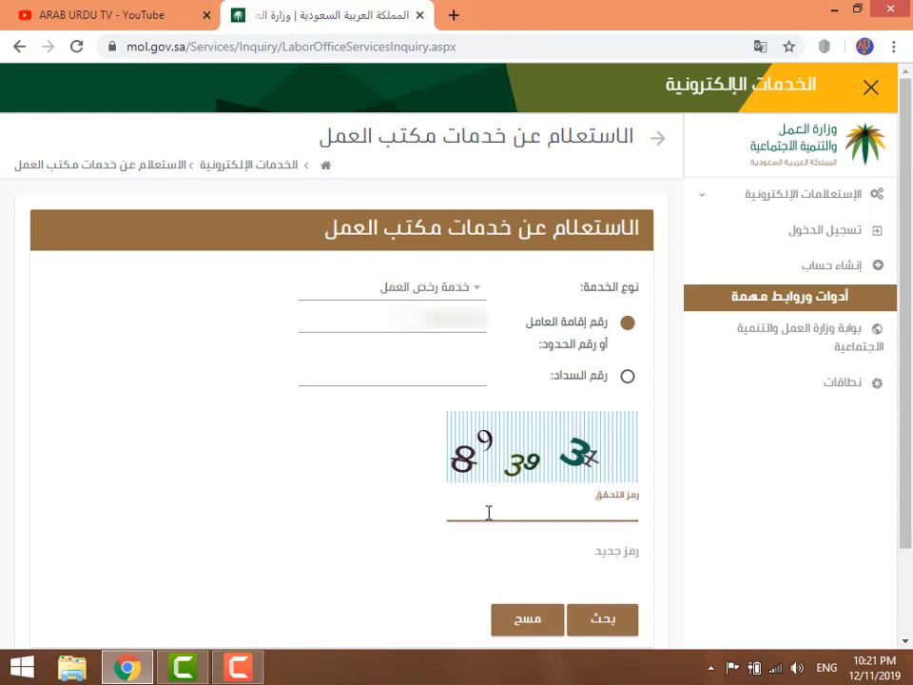
click(603, 620)
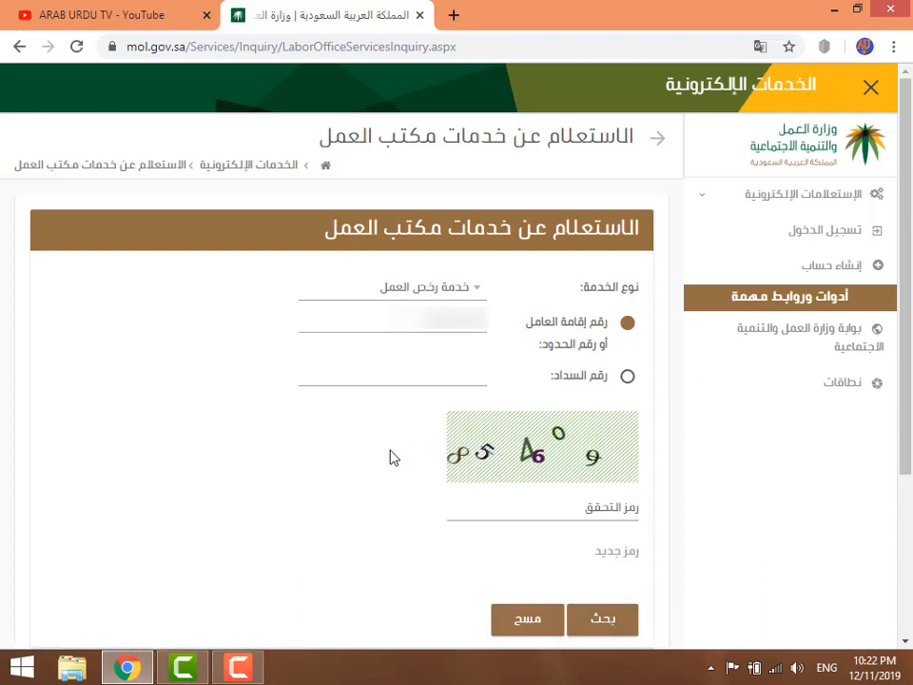
Select the SADAD payment number in the pending-payment result, then open a new browser tab.
drag(909, 193, 910, 430)
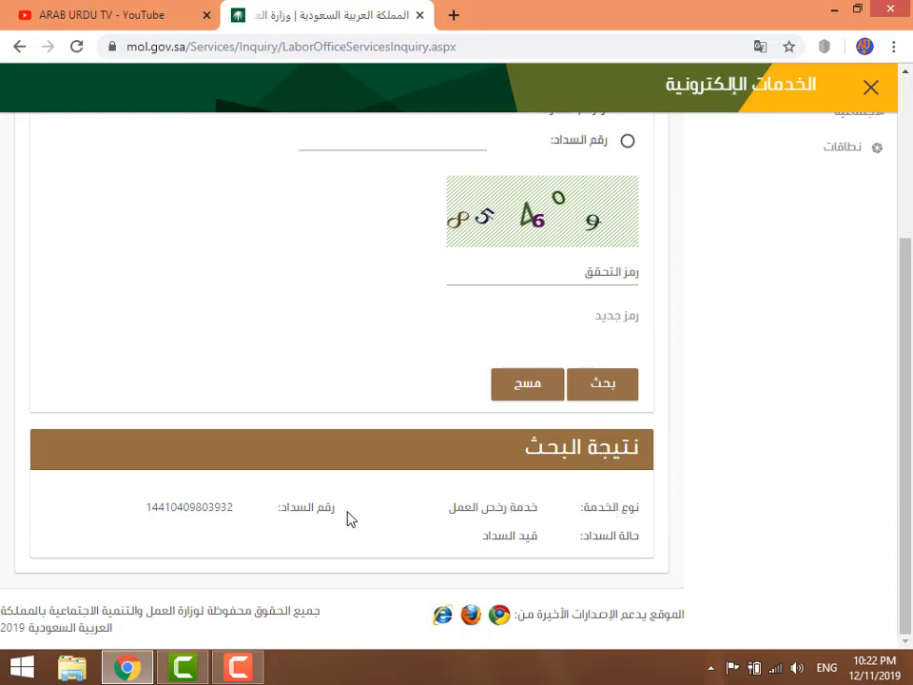
drag(230, 506, 150, 509)
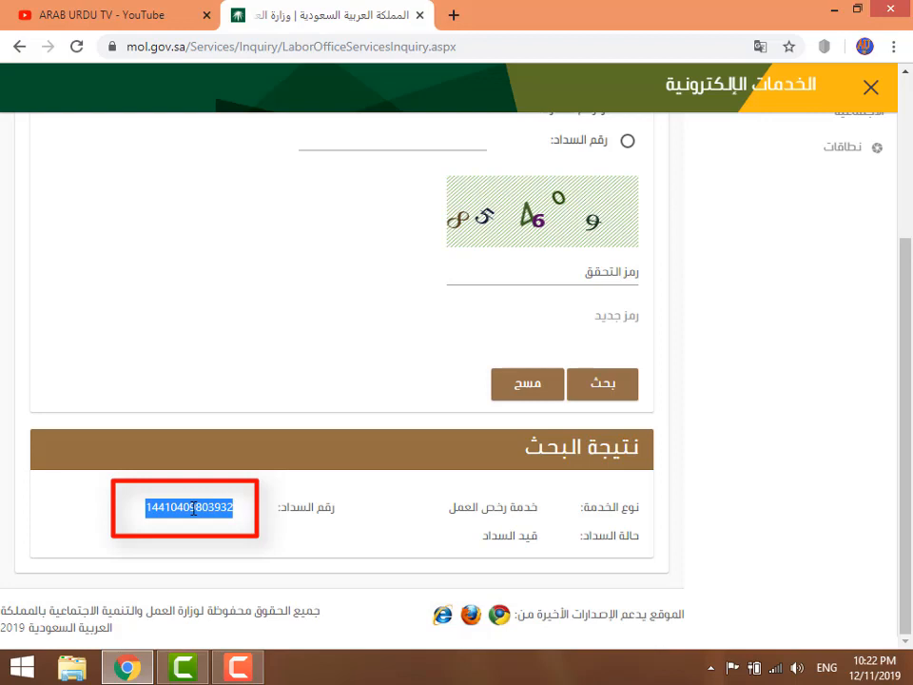
drag(644, 542, 592, 547)
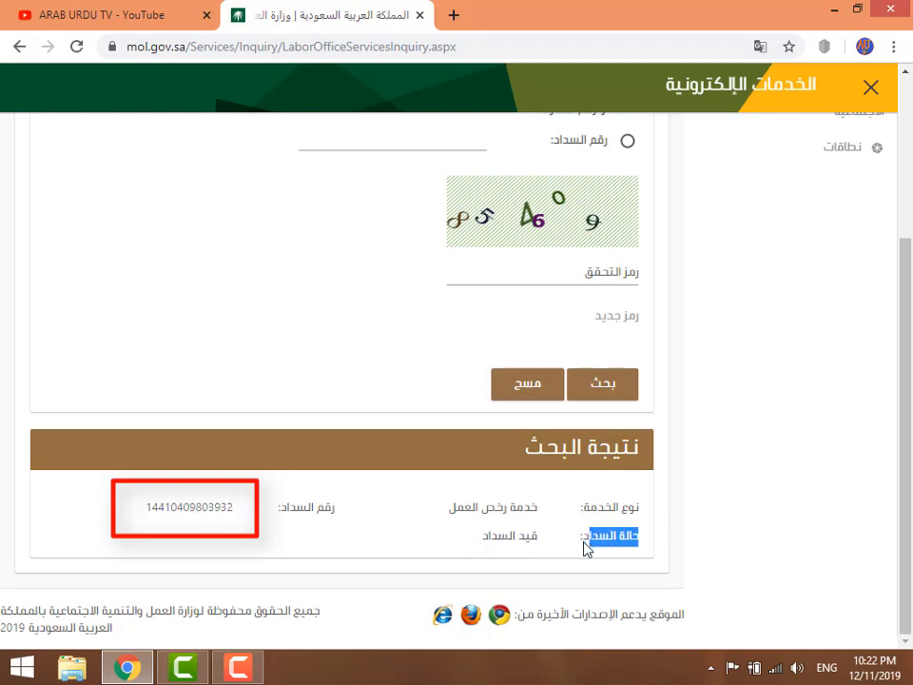
drag(537, 537, 486, 539)
click(510, 539)
drag(231, 508, 148, 508)
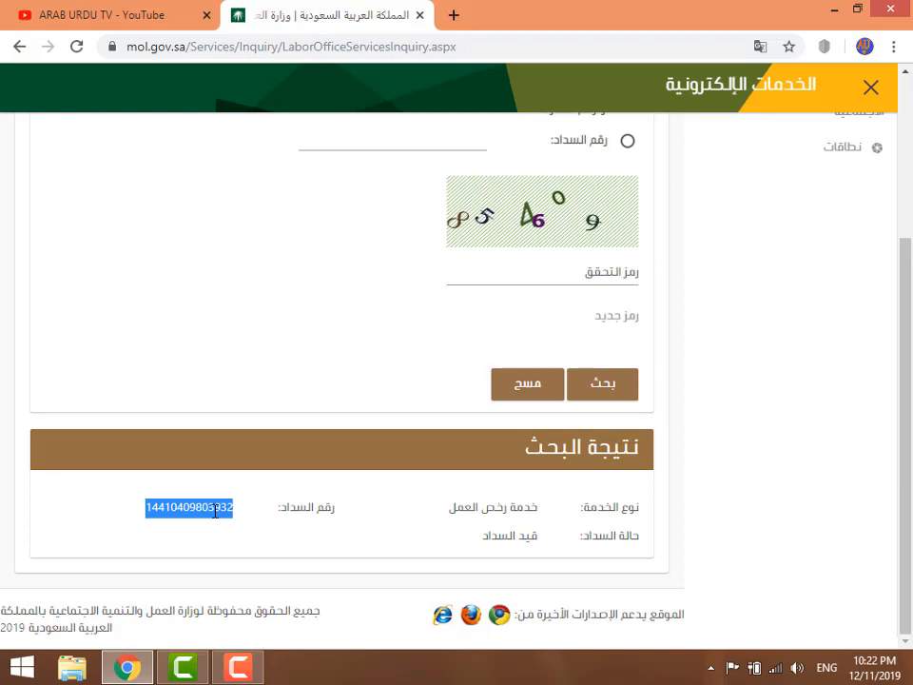
click(455, 15)
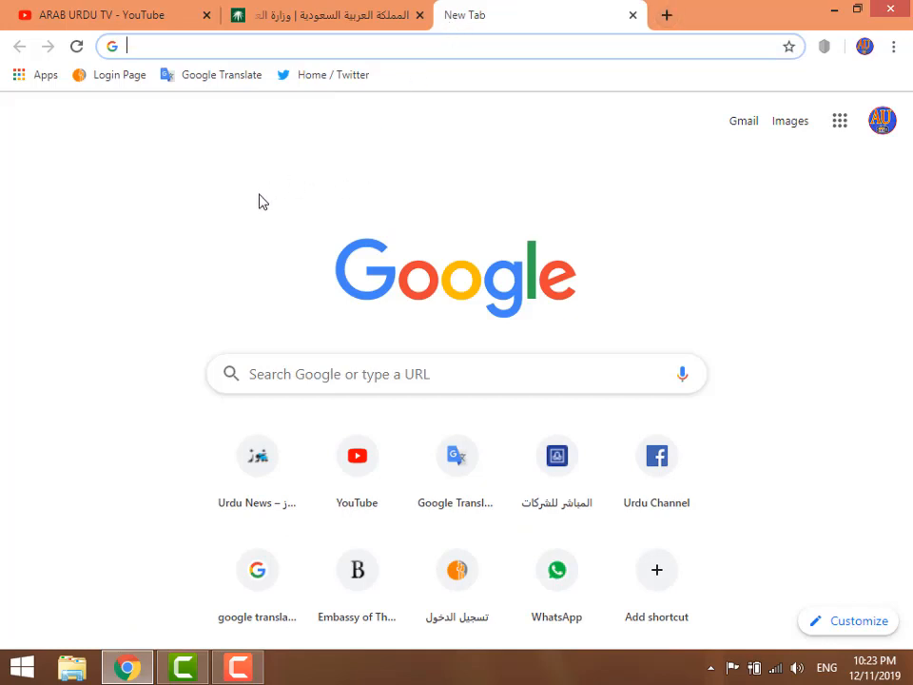
Search 'alrajhi mubasher ksa', open Al Mubasher Retail, and log in with the username and password.
text(alr)
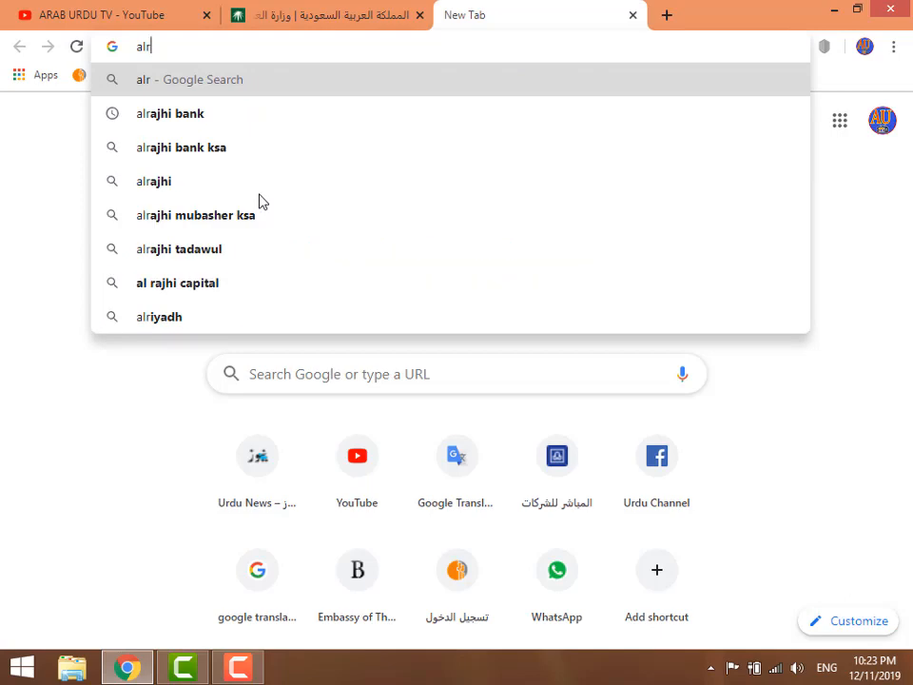
click(246, 217)
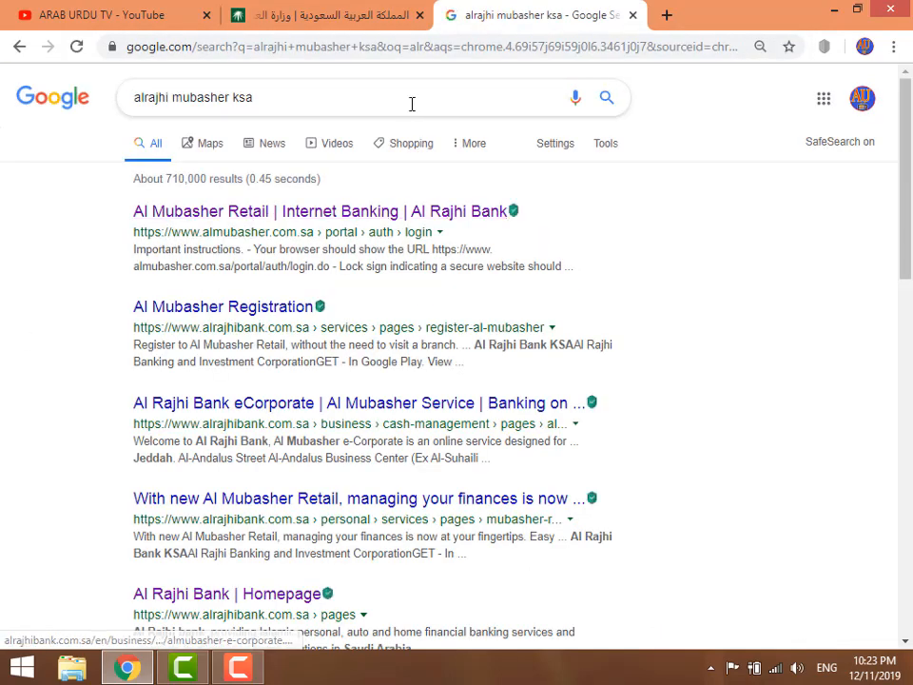
click(260, 210)
text(A)
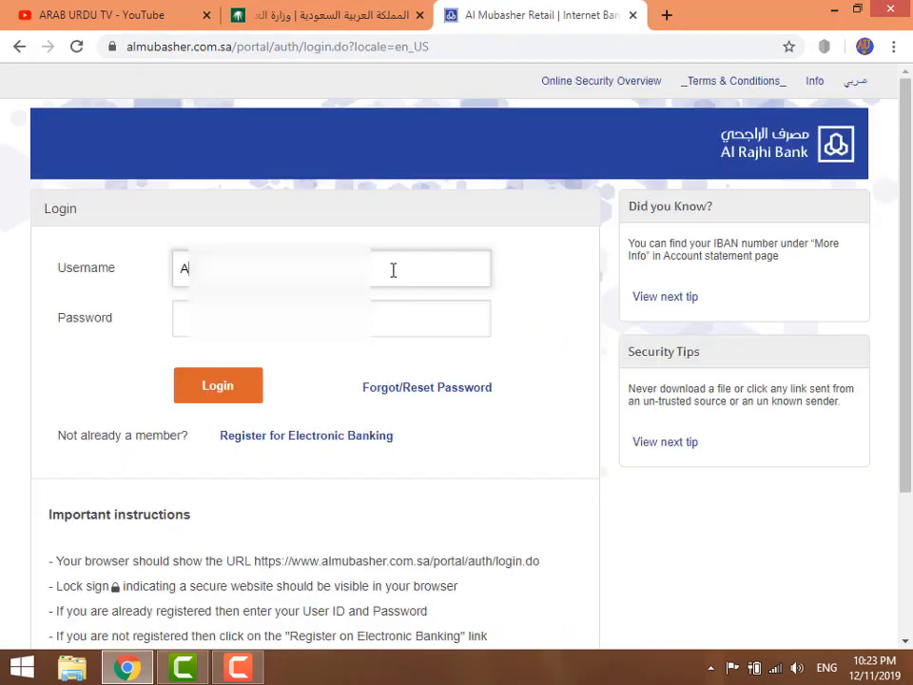
text(******)
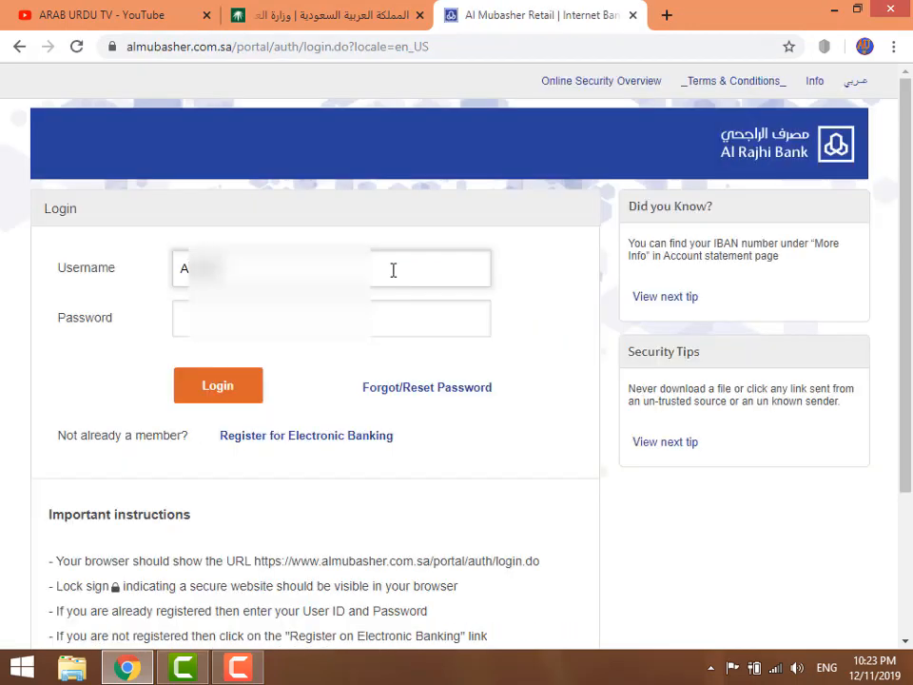
text(***)
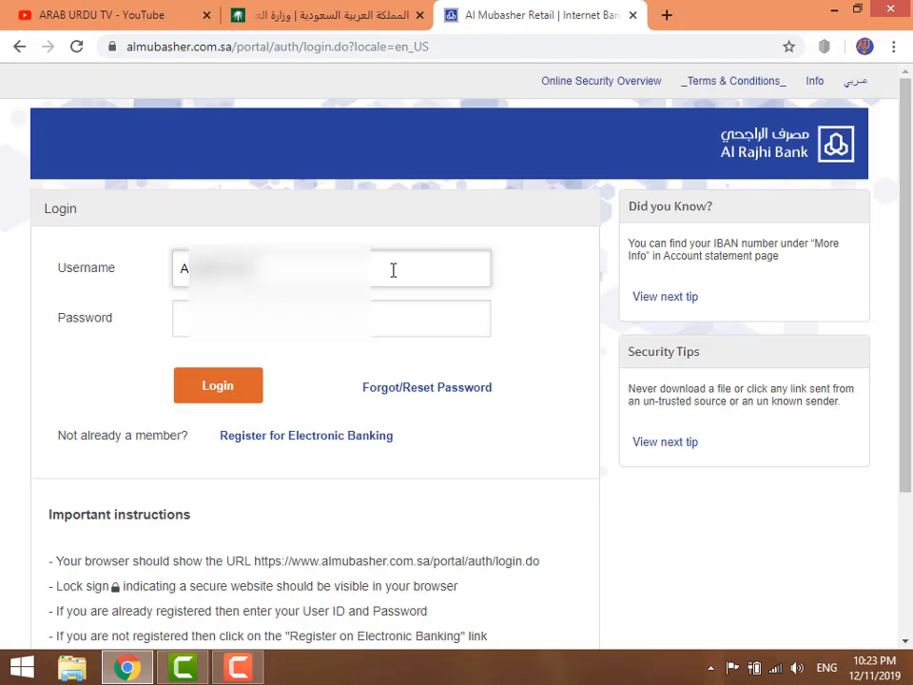
click(383, 310)
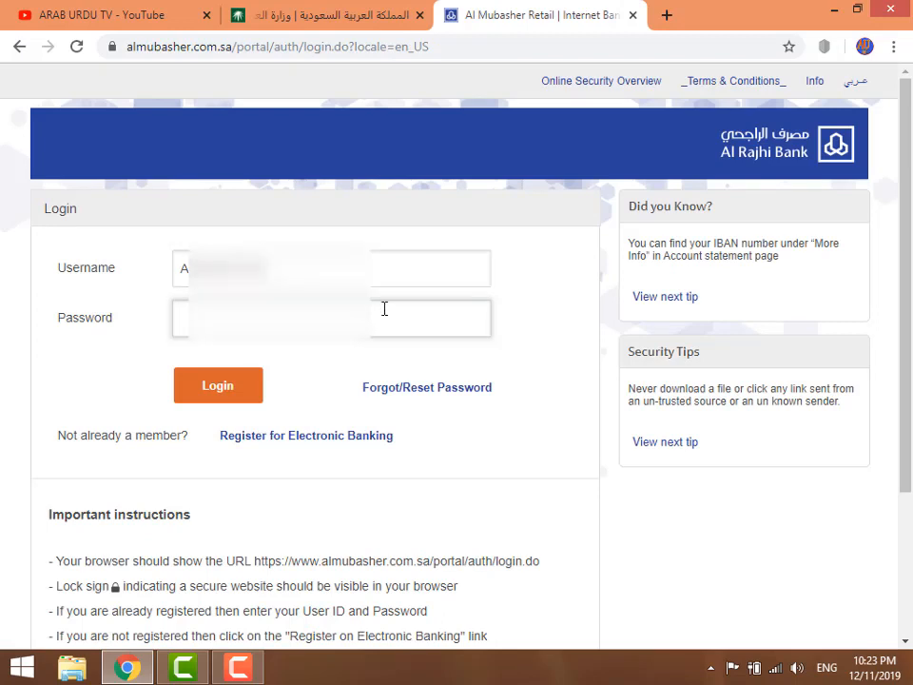
text(*****)
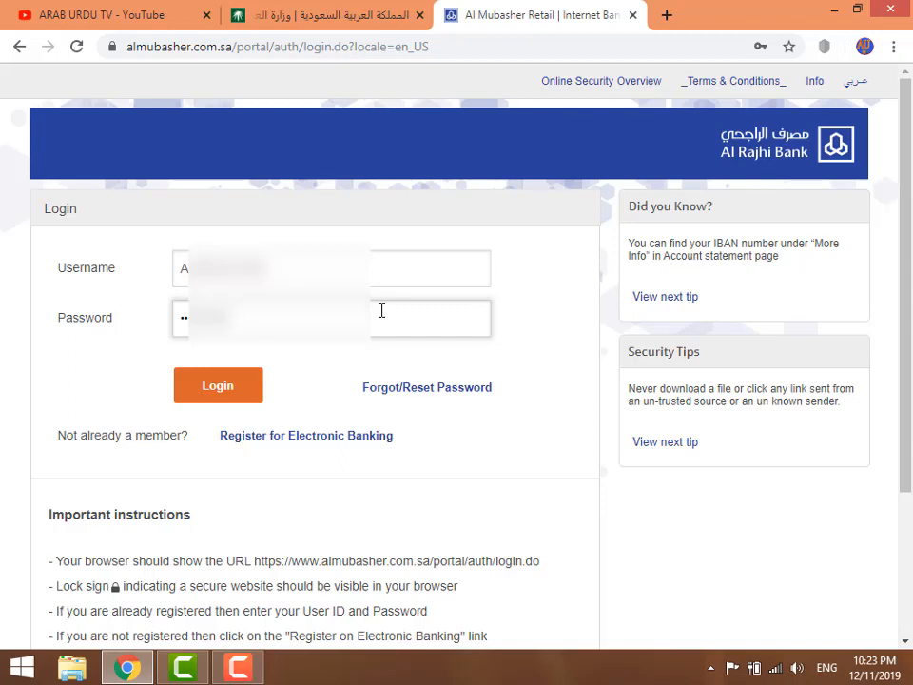
click(242, 399)
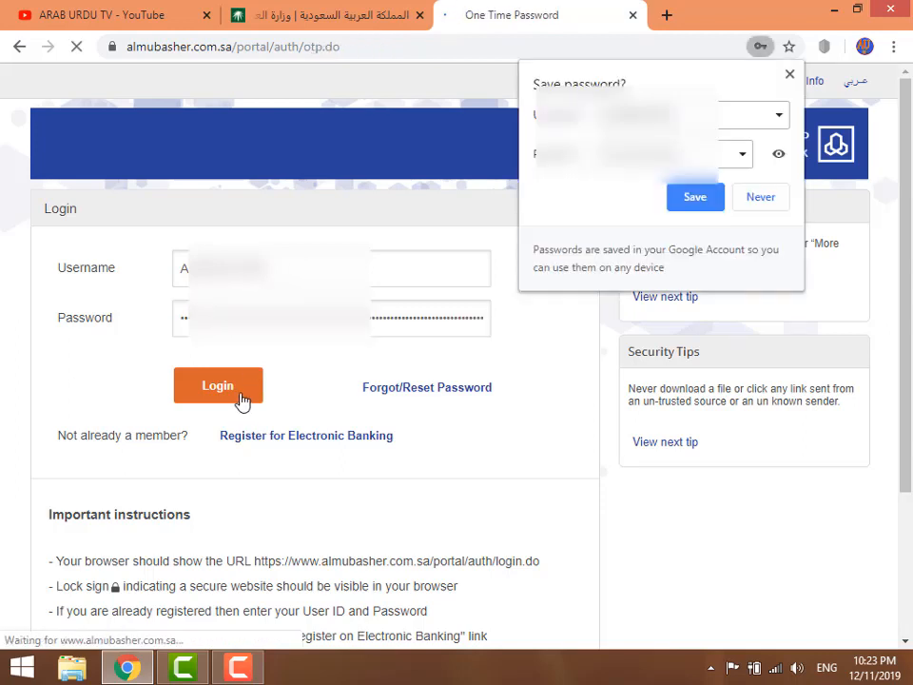
Dismiss the save-password bubble and submit the one-time password.
click(790, 75)
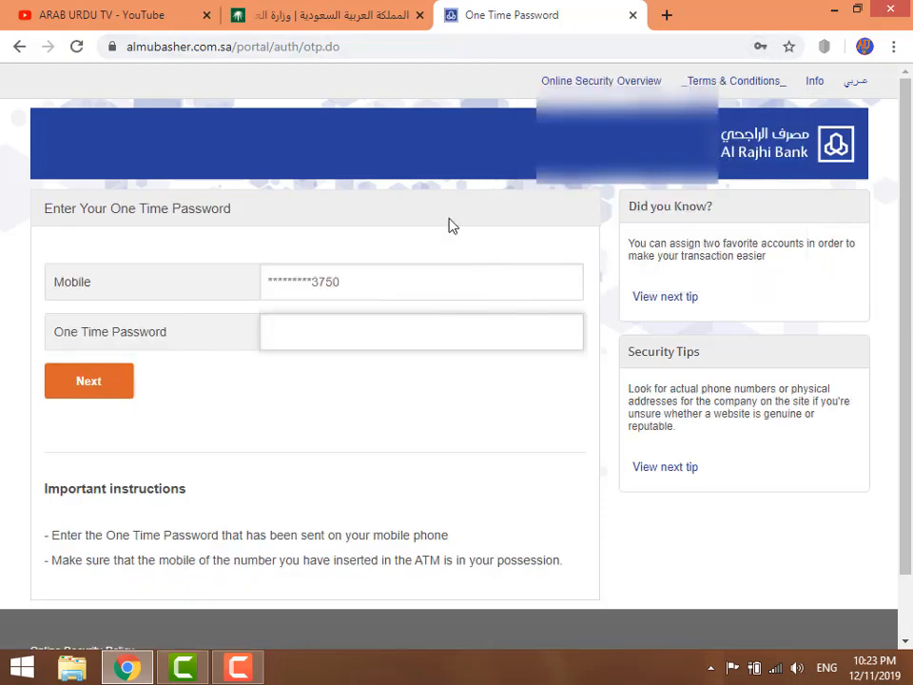
click(97, 393)
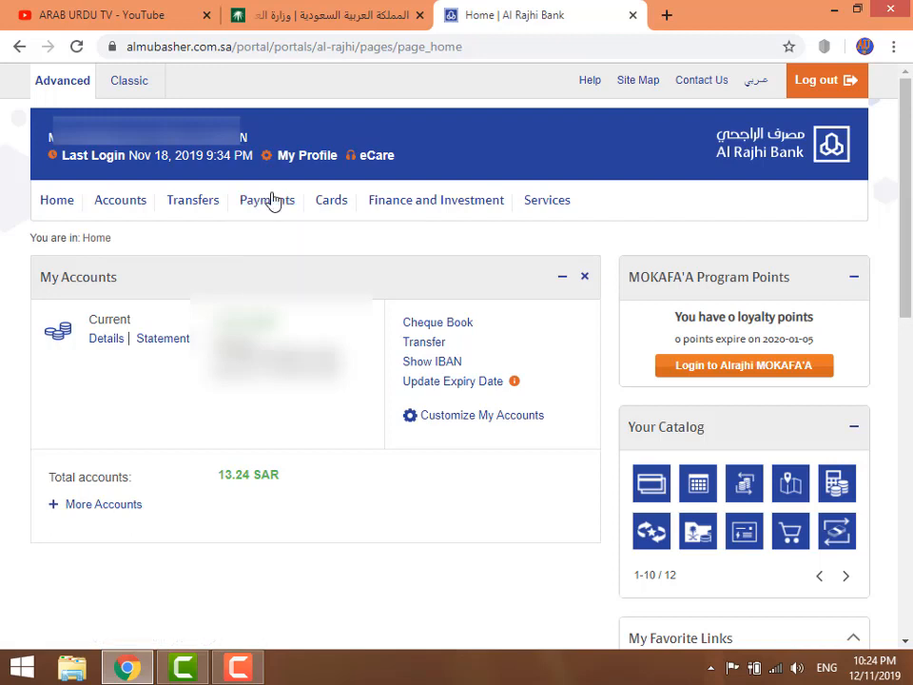
Open the SADAD page from the Payments menu.
mouse_move(265, 215)
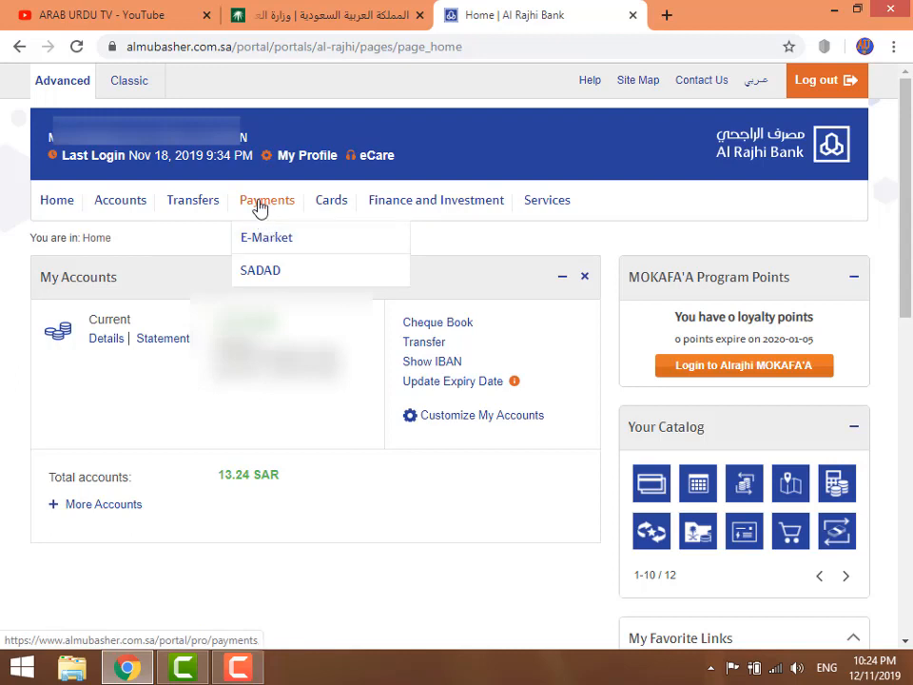
click(261, 271)
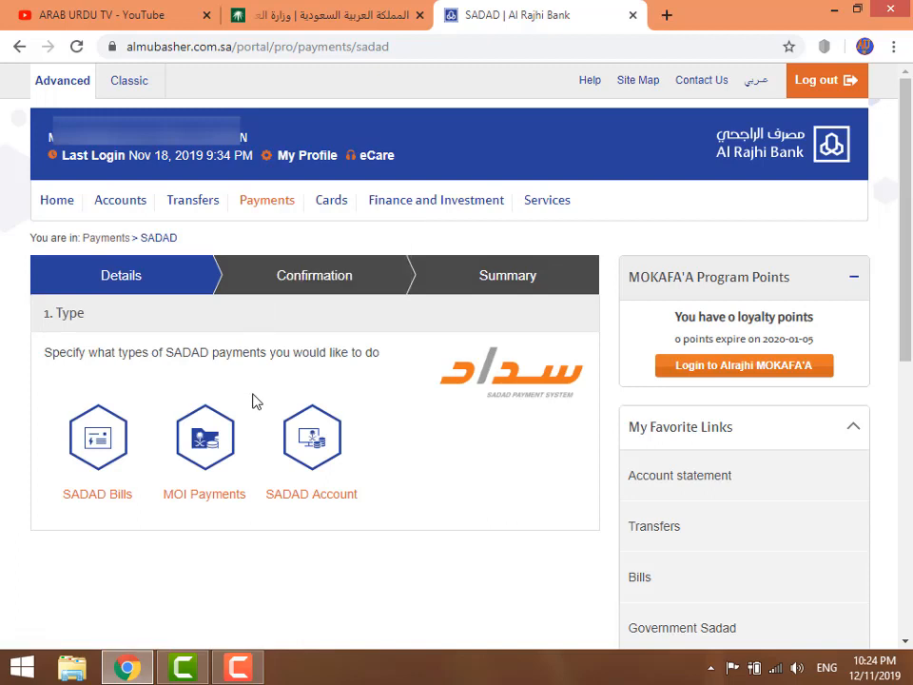
scroll(254, 400, down, 1)
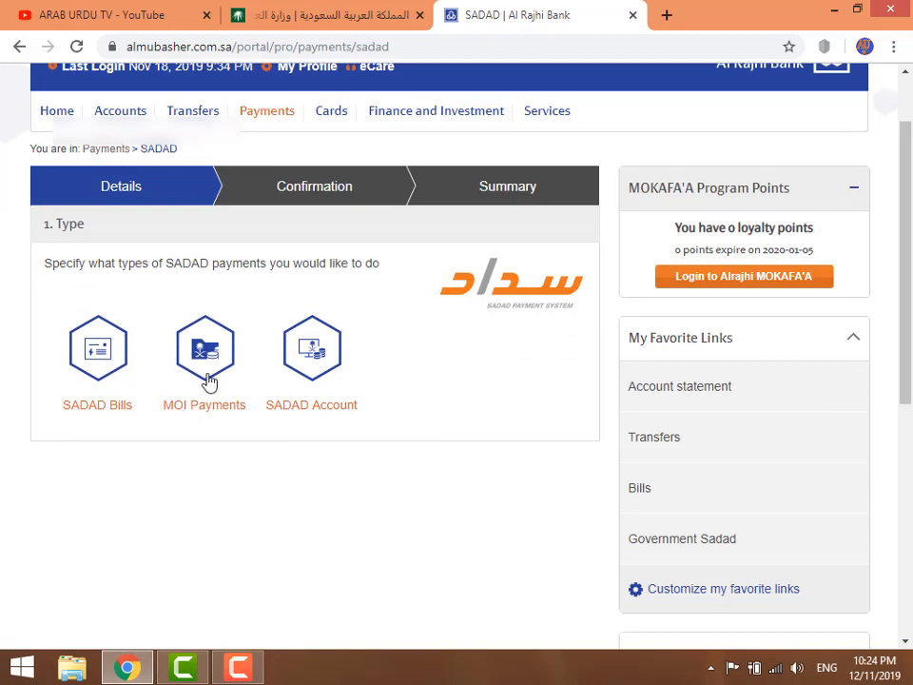
Start a new SADAD bill filtered by Government Services with Ministry of Labor as provider.
click(105, 351)
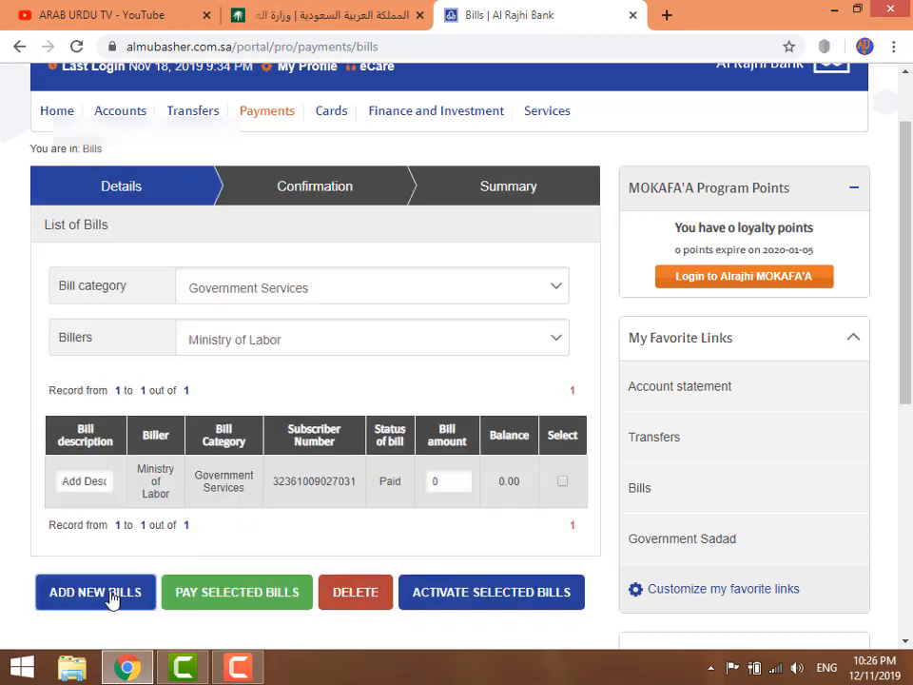
click(122, 592)
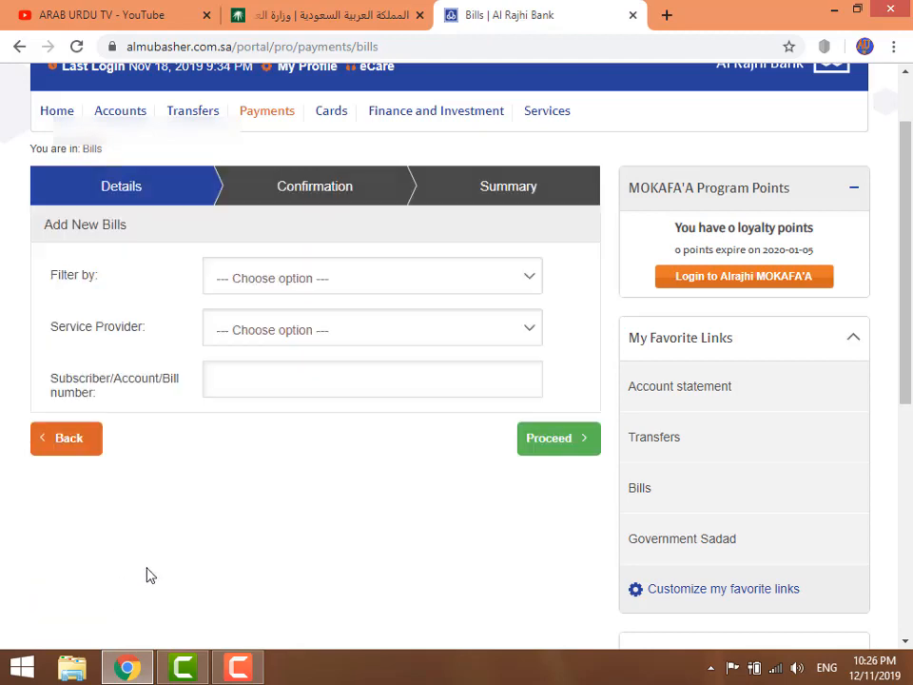
scroll(146, 574, up, 1)
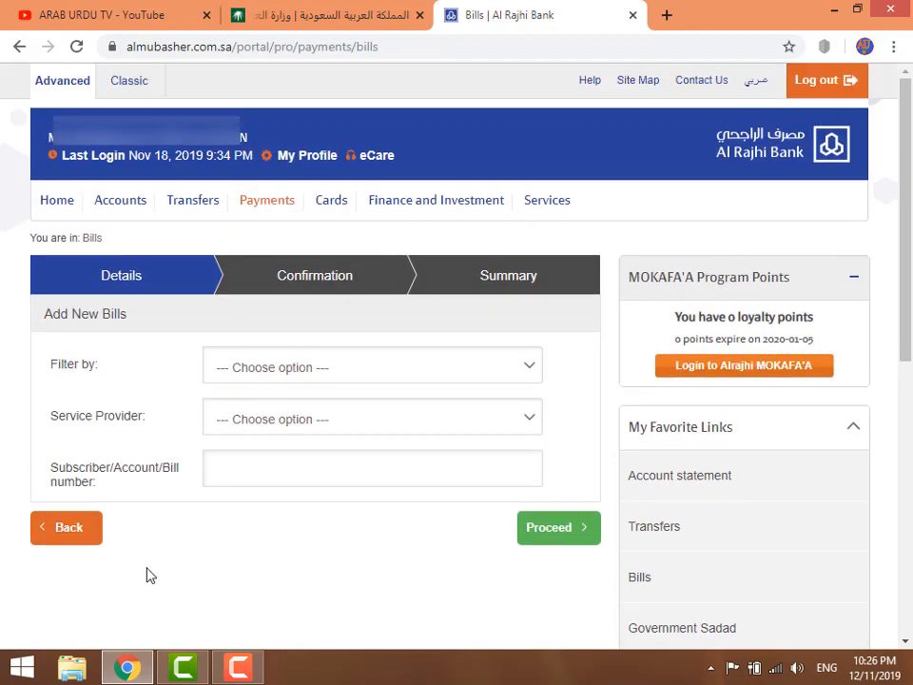
scroll(286, 475, down, 1)
click(380, 276)
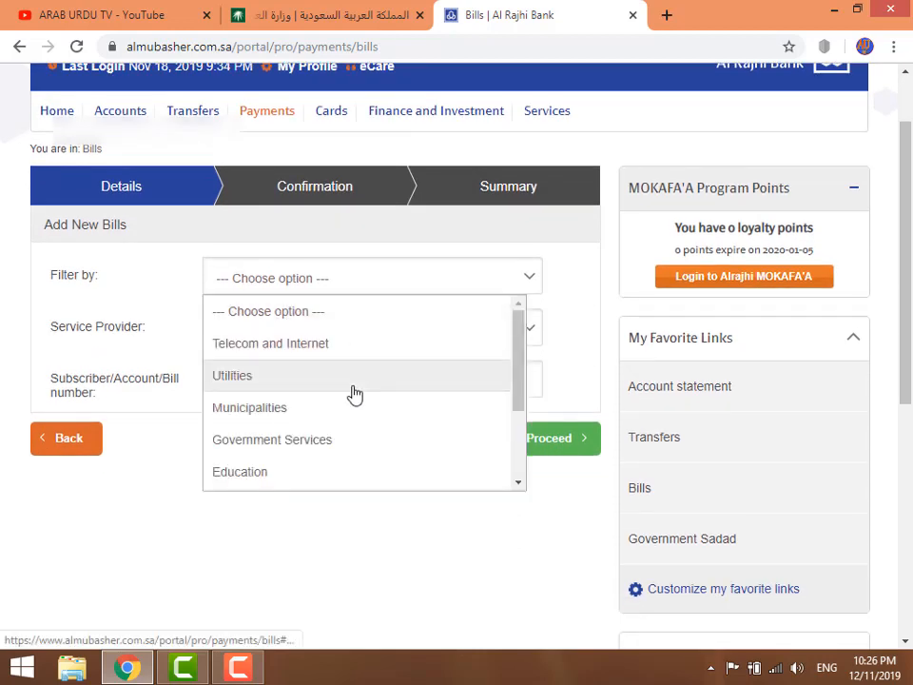
click(350, 440)
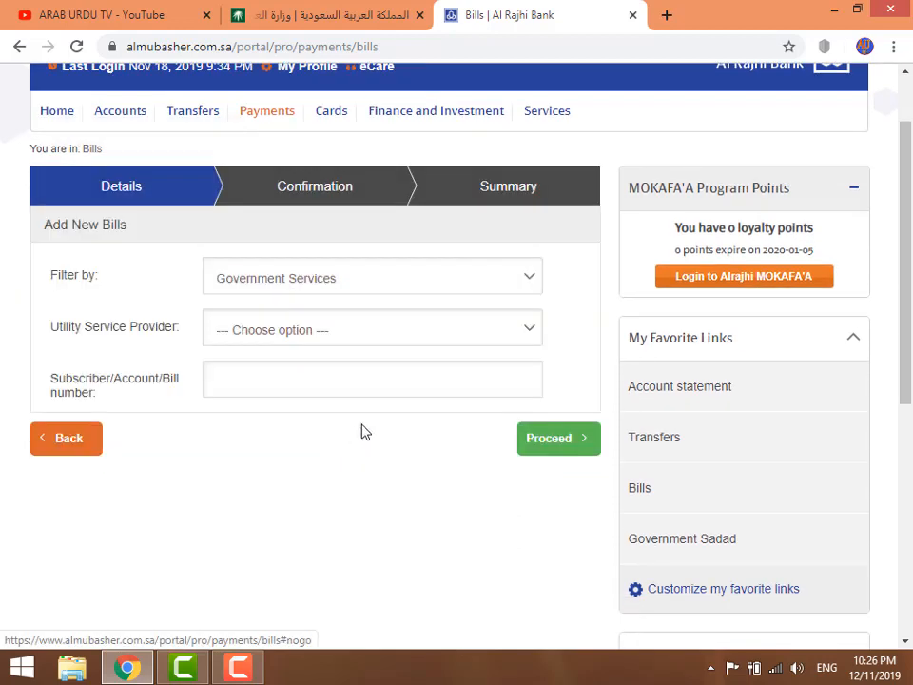
click(346, 340)
scroll(345, 431, down, 3)
scroll(344, 431, down, 5)
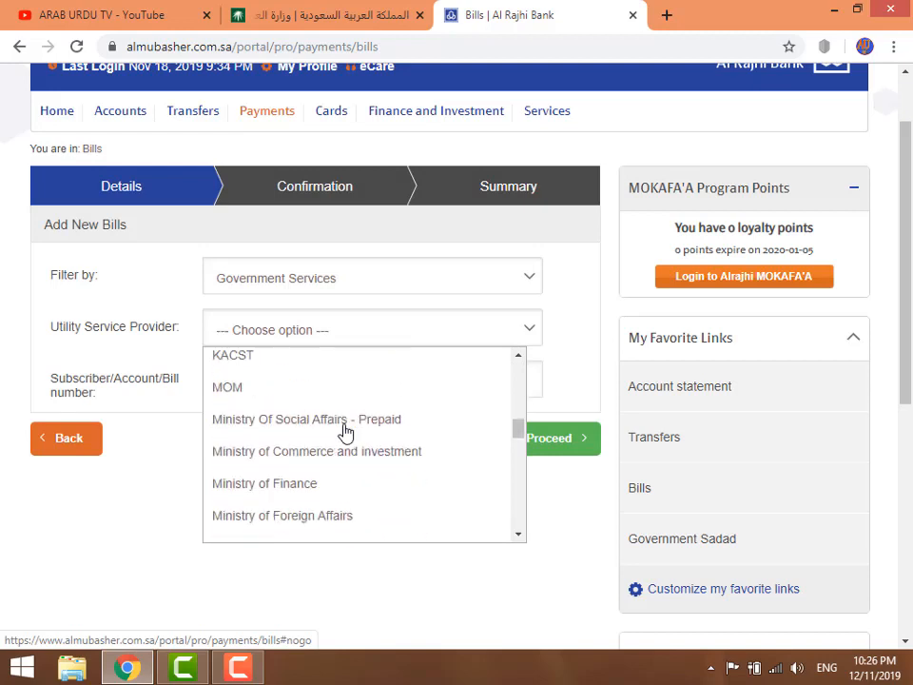
scroll(346, 432, down, 3)
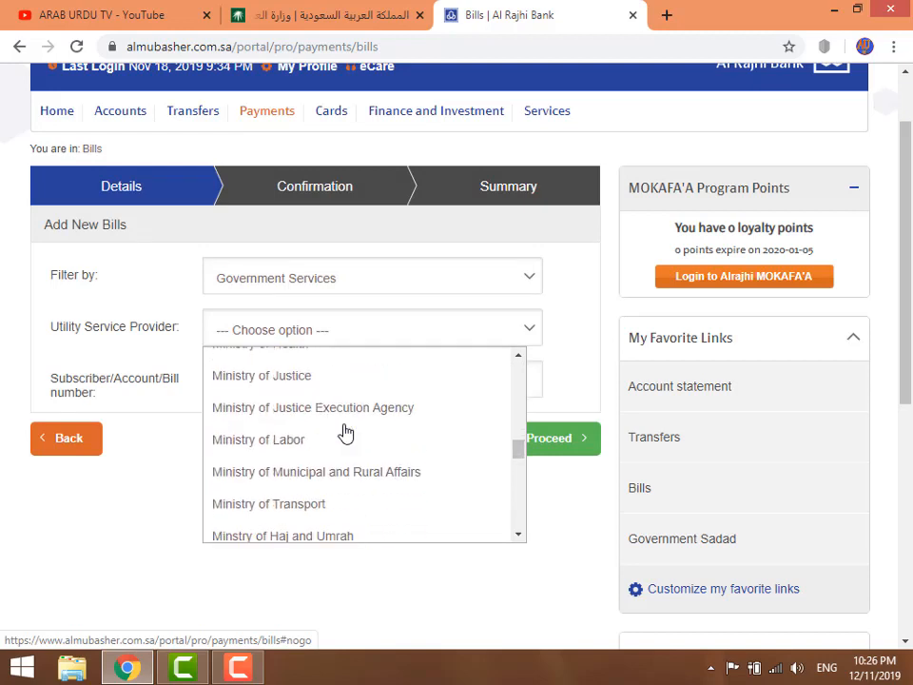
click(314, 448)
click(318, 384)
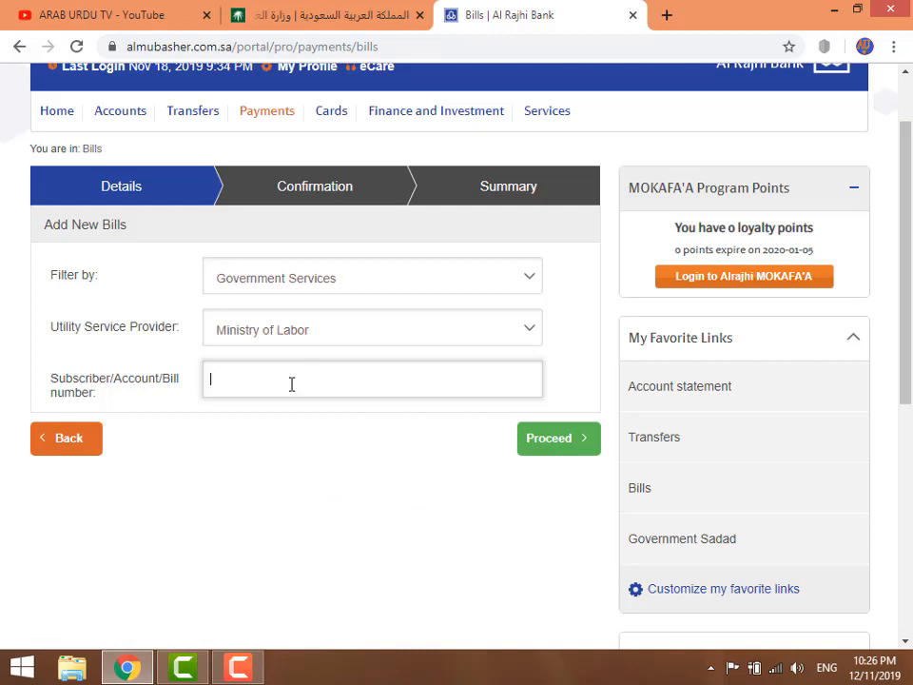
Copy the SADAD number from the Ministry of Labor tab, paste it into the bill, and proceed.
click(362, 20)
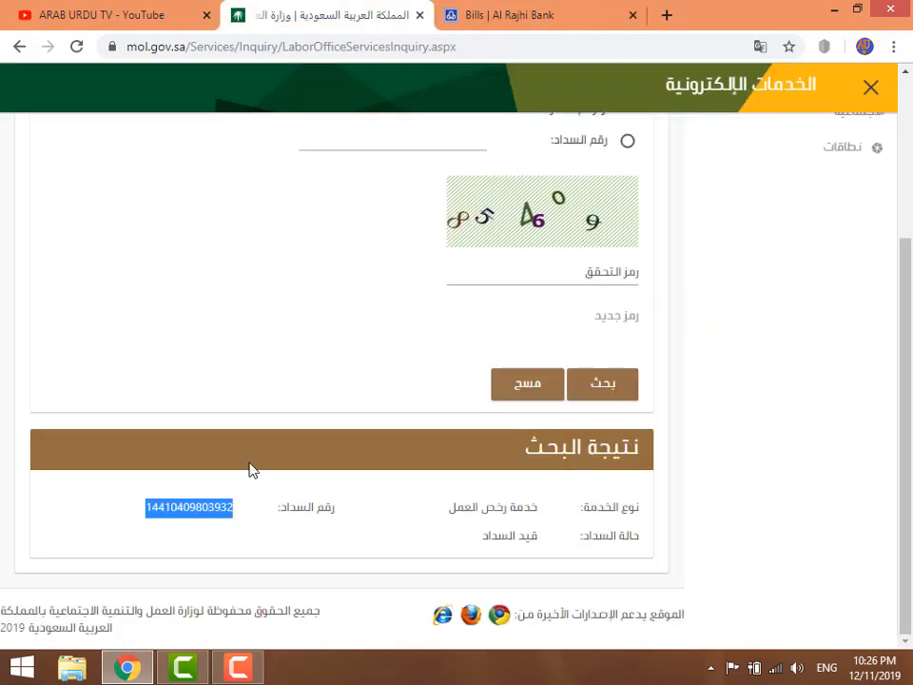
right_click(198, 508)
click(214, 523)
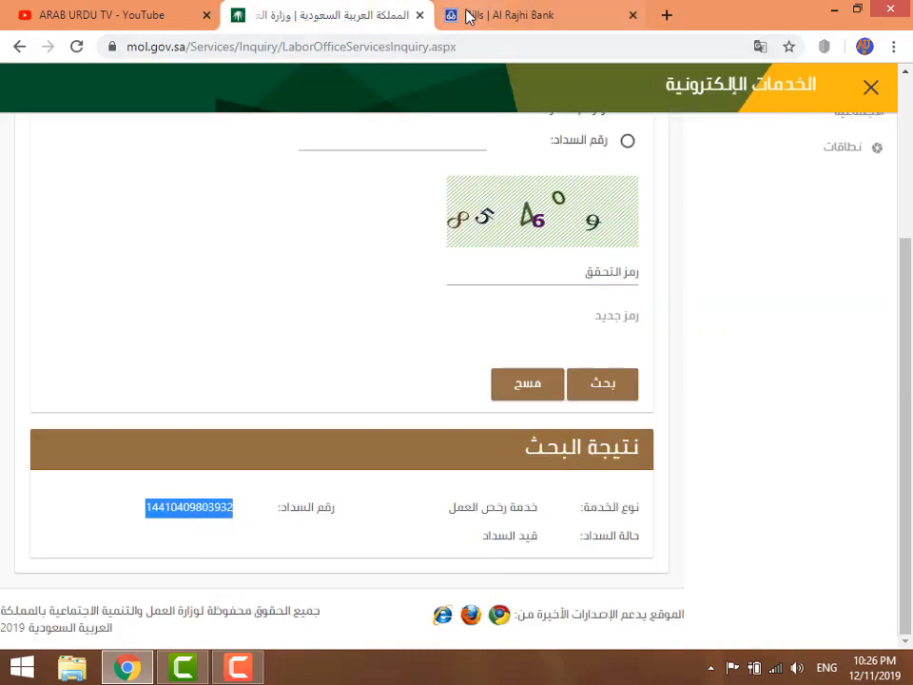
click(476, 14)
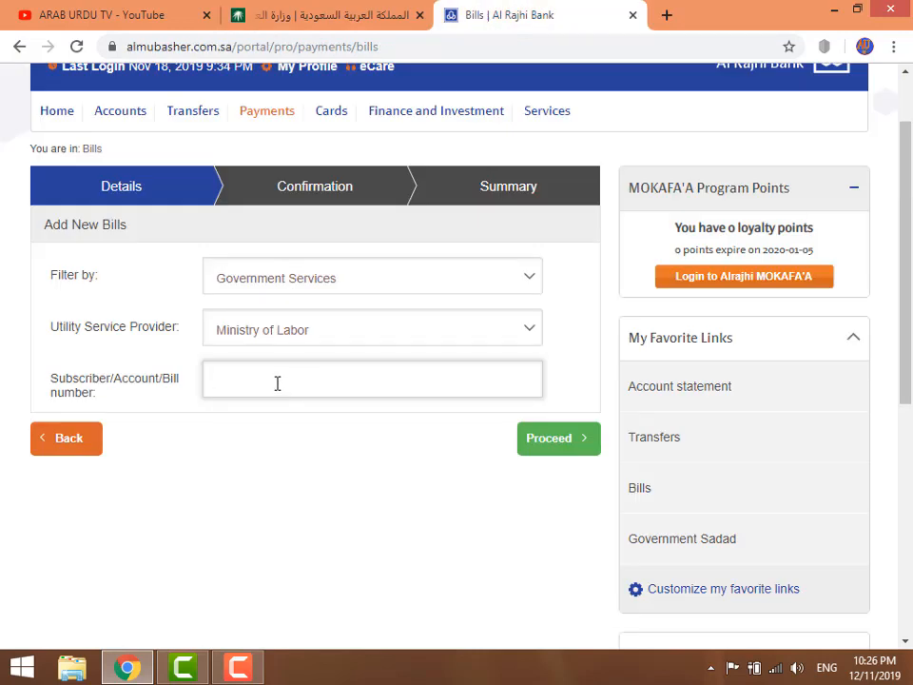
key(ctrl+v)
click(545, 443)
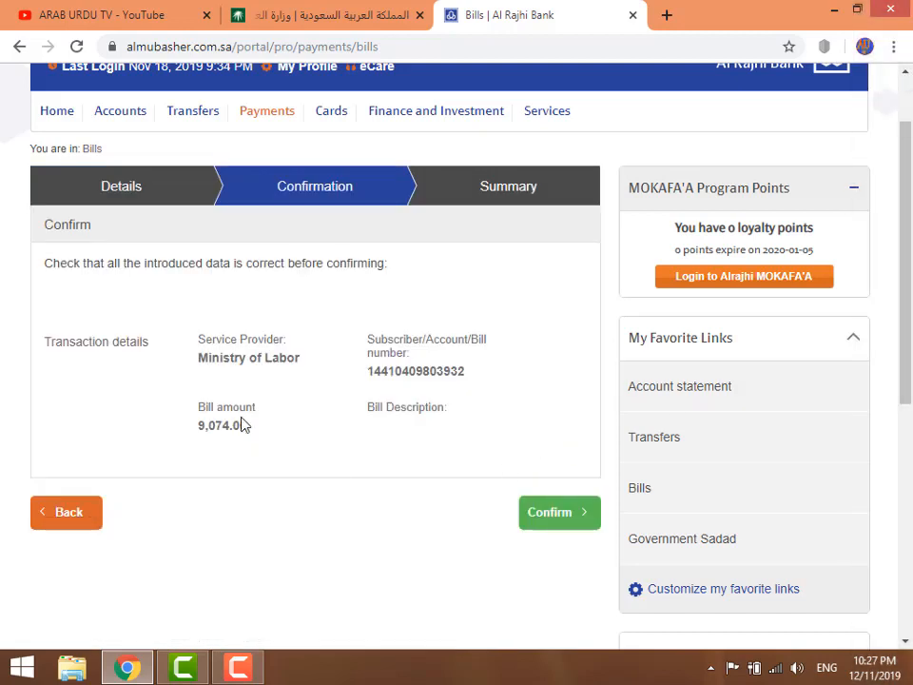
drag(253, 435, 233, 430)
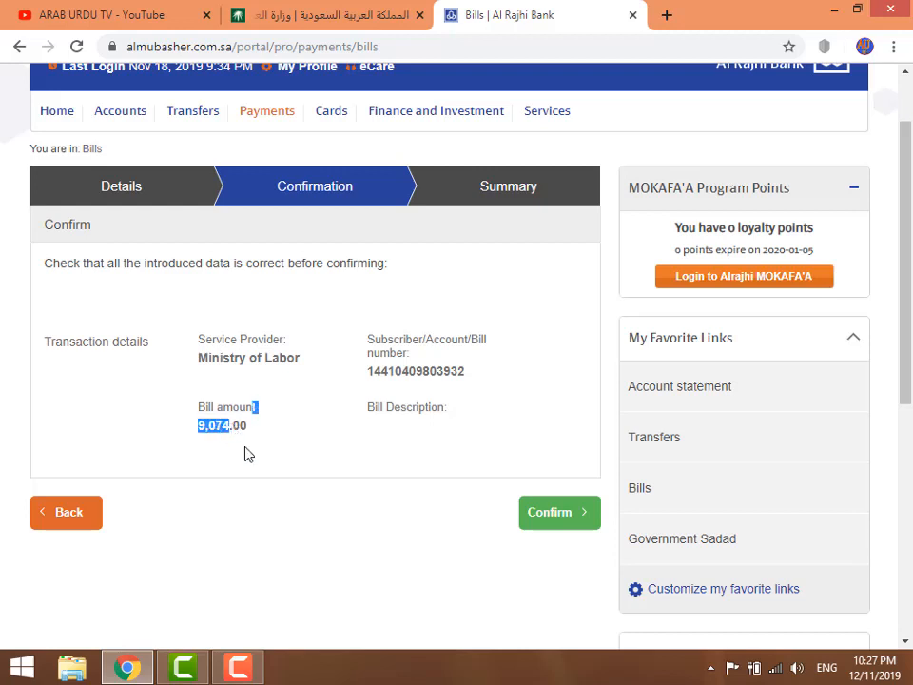
click(245, 454)
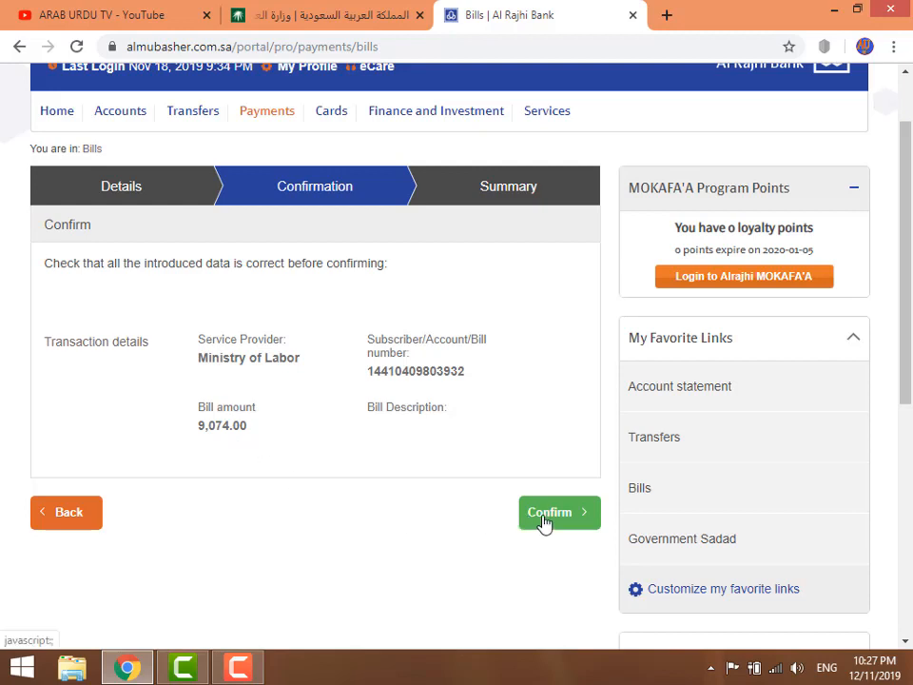
scroll(330, 495, up, 1)
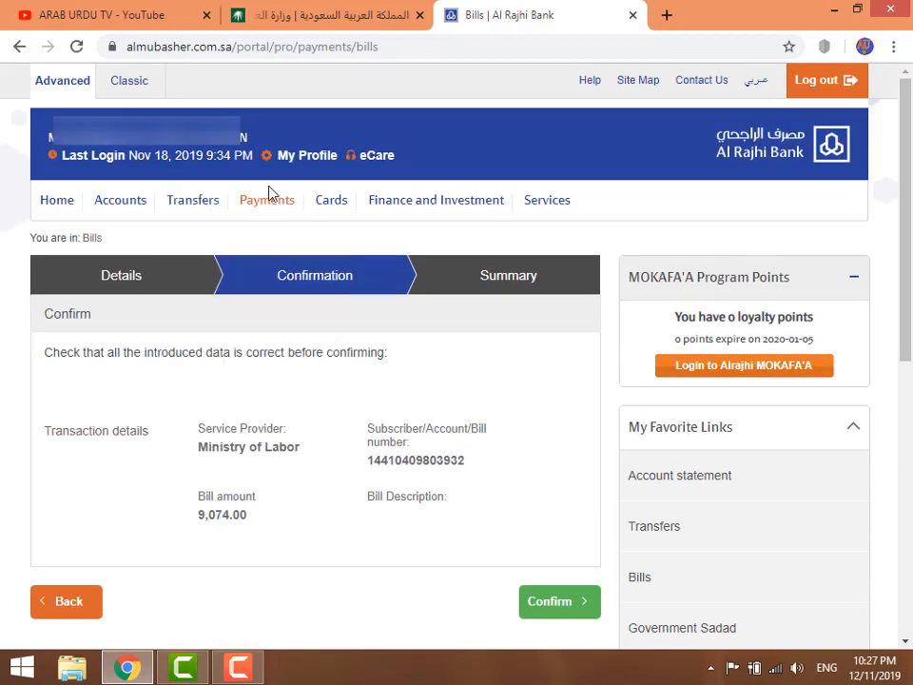
Return to SADAD Bills, start a new bill, and choose Government Services as the filter.
mouse_move(269, 208)
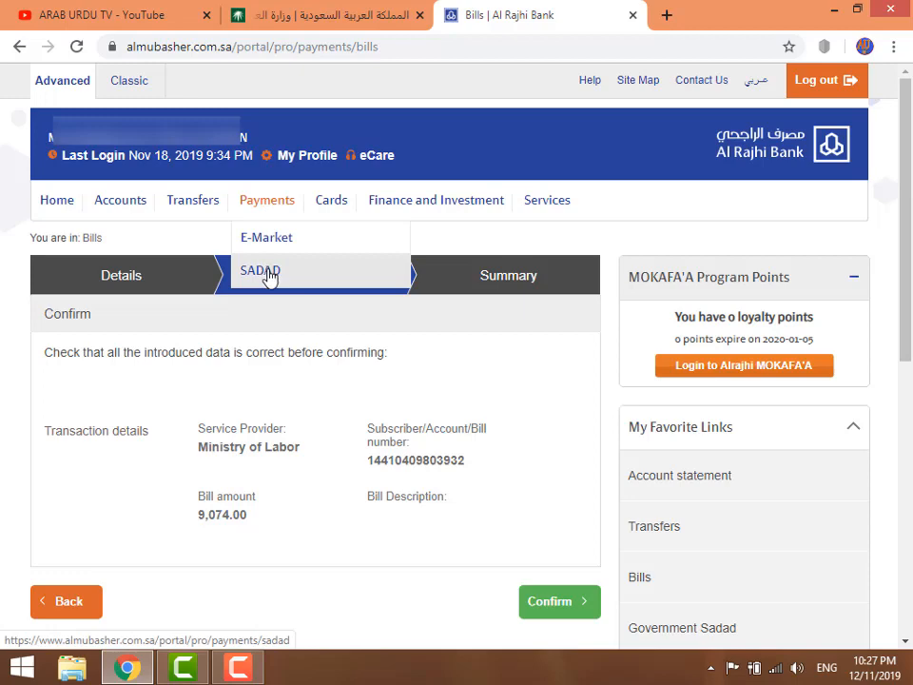
click(267, 272)
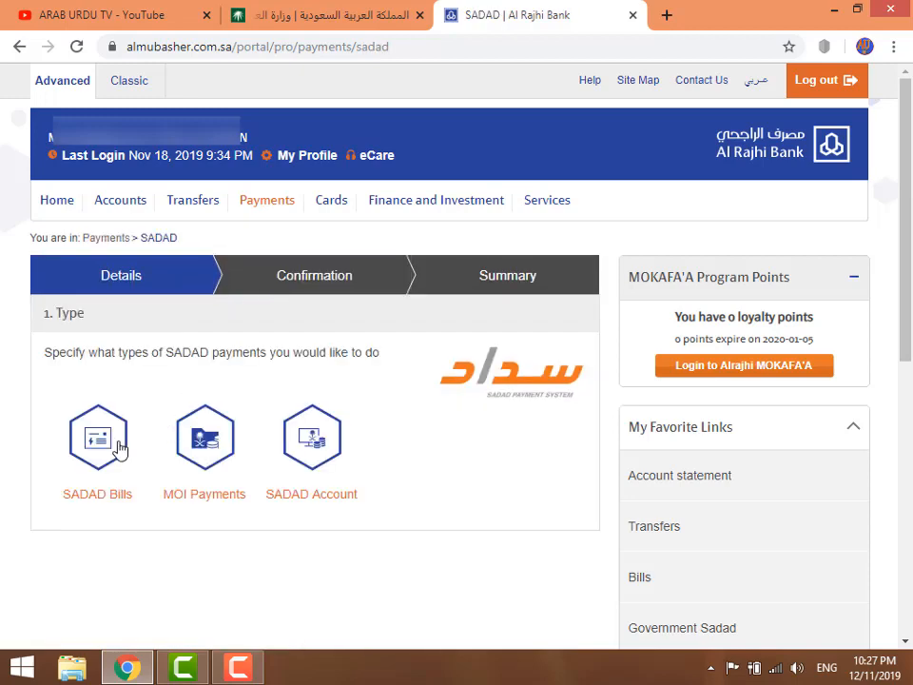
click(118, 449)
scroll(283, 383, down, 3)
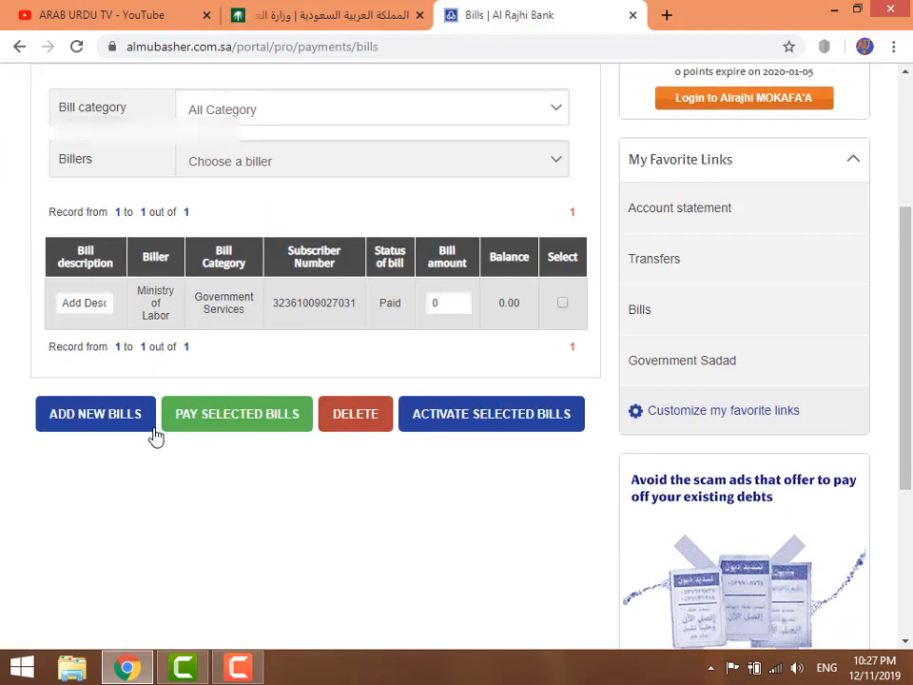
click(95, 413)
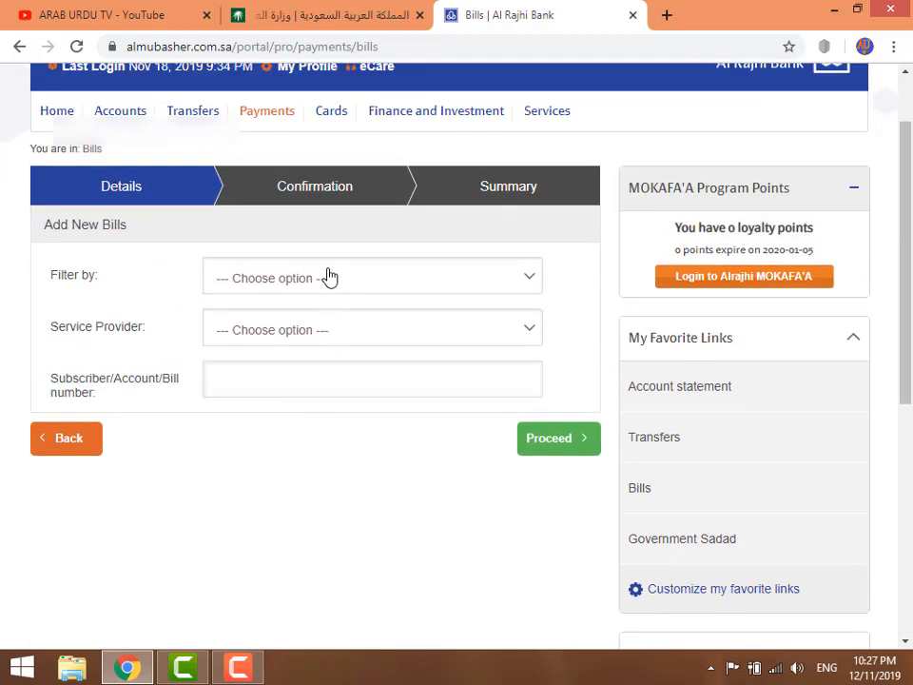
click(328, 277)
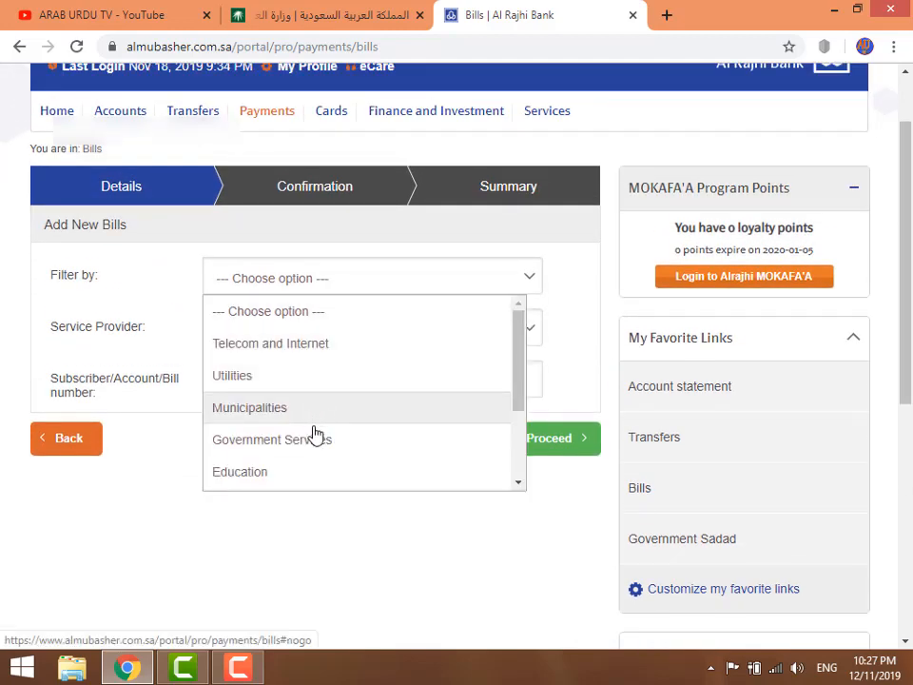
click(314, 444)
Choose Ministry of Labor as the Utility Service Provider.
click(326, 375)
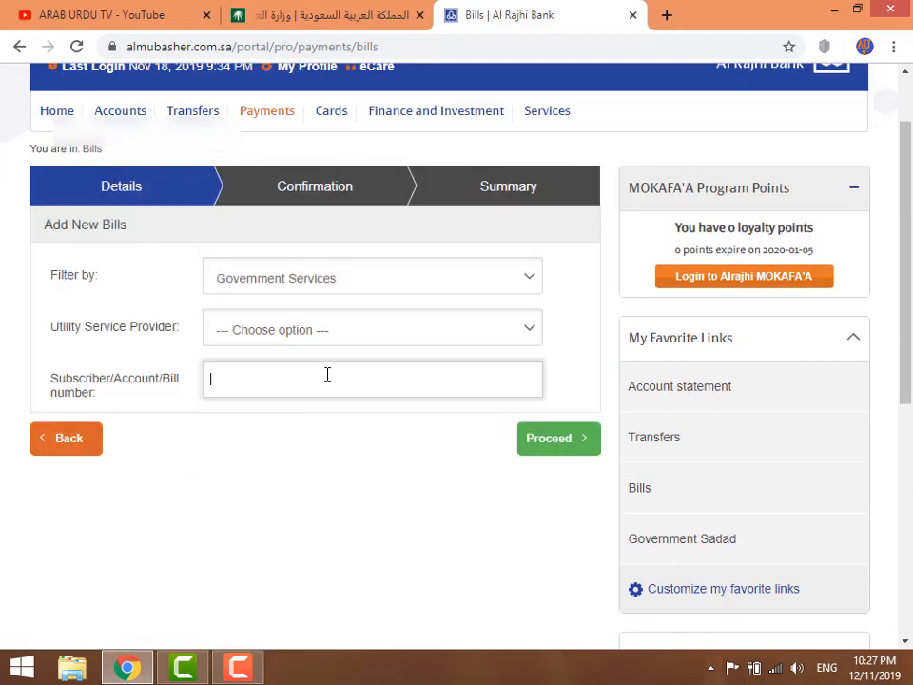
scroll(326, 383, down, 2)
scroll(326, 380, up, 2)
click(332, 422)
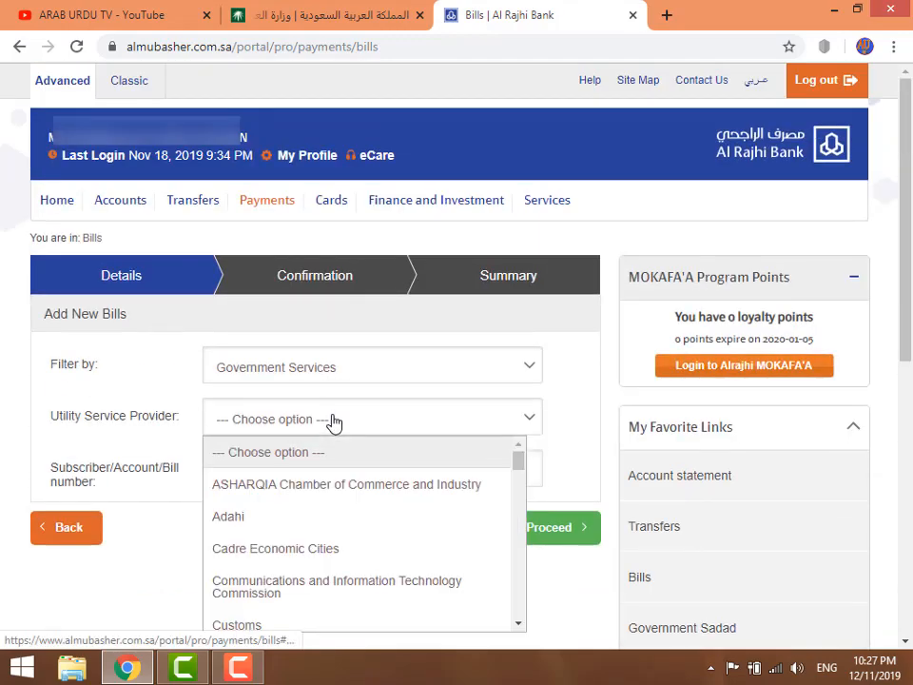
scroll(334, 424, down, 3)
scroll(334, 423, up, 2)
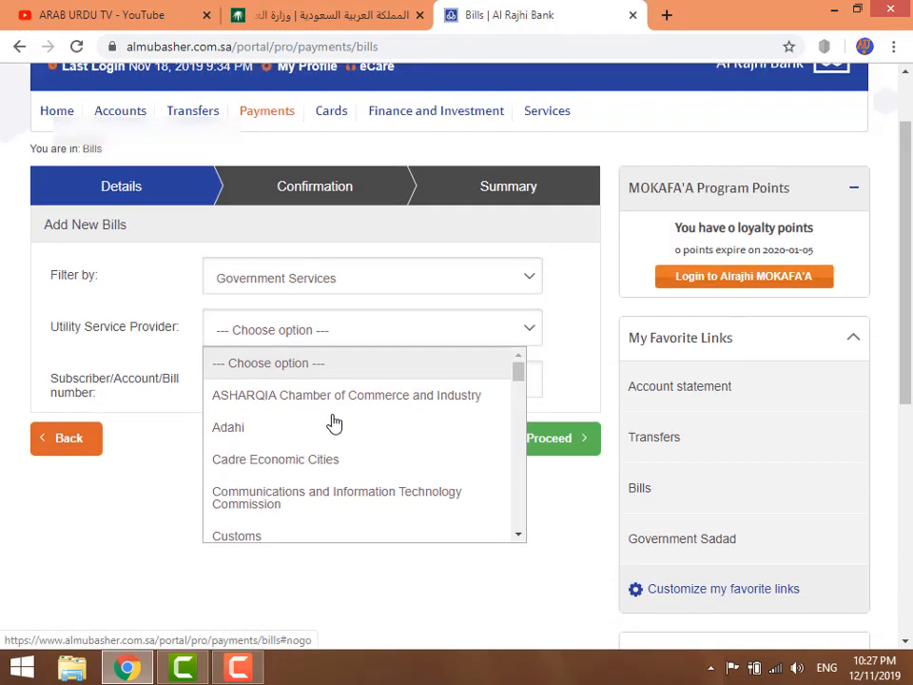
click(349, 331)
click(348, 332)
scroll(296, 497, down, 4)
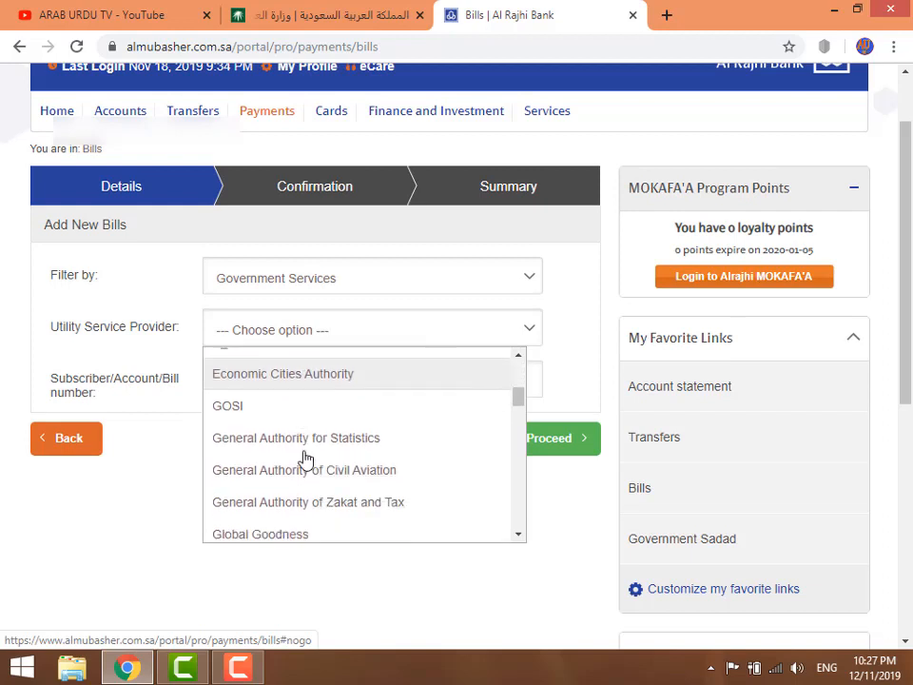
scroll(302, 459, down, 3)
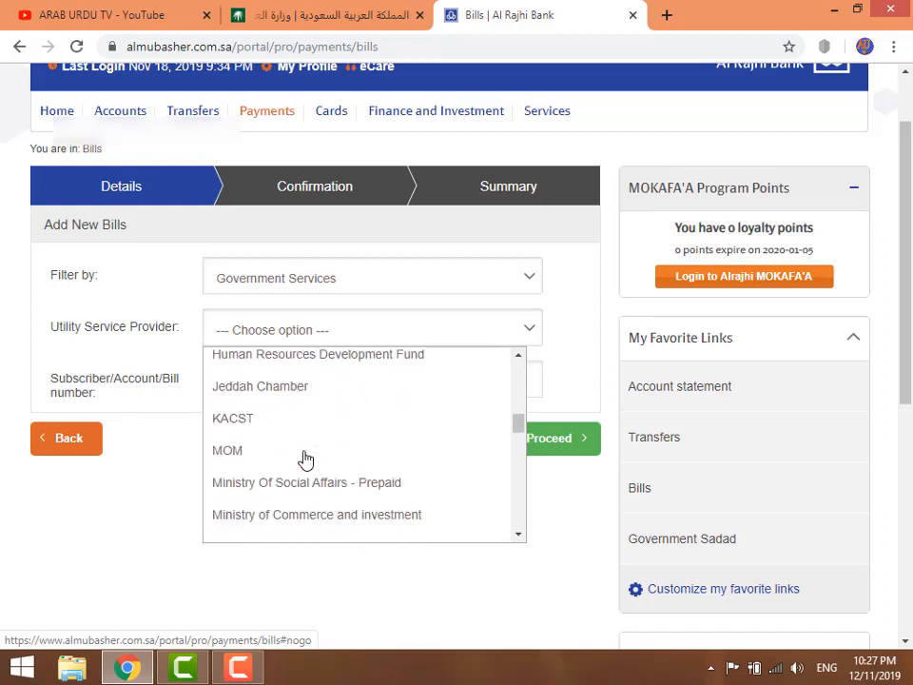
scroll(291, 408, down, 1)
scroll(294, 424, down, 2)
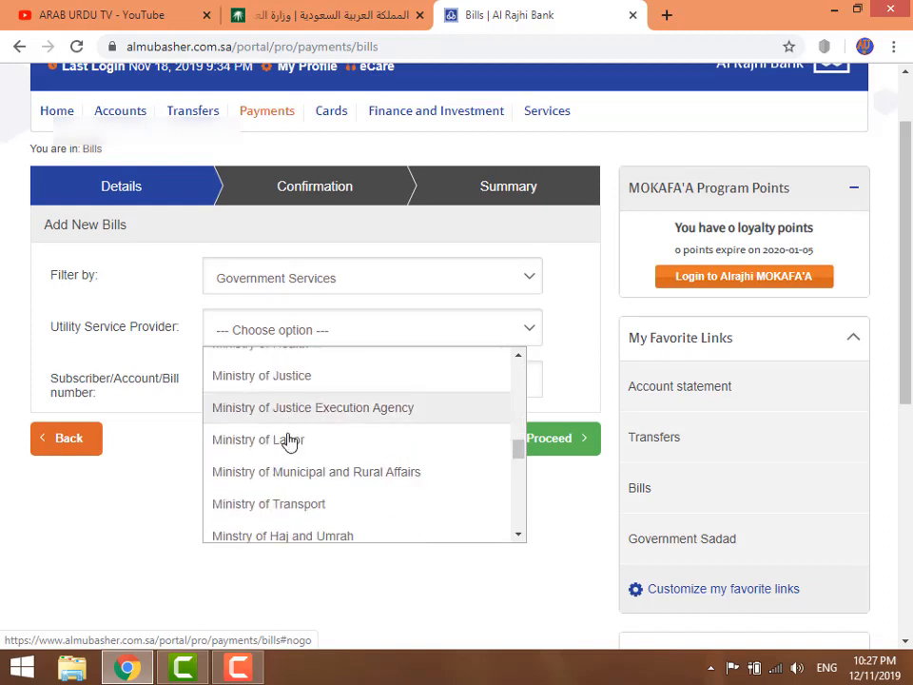
click(289, 439)
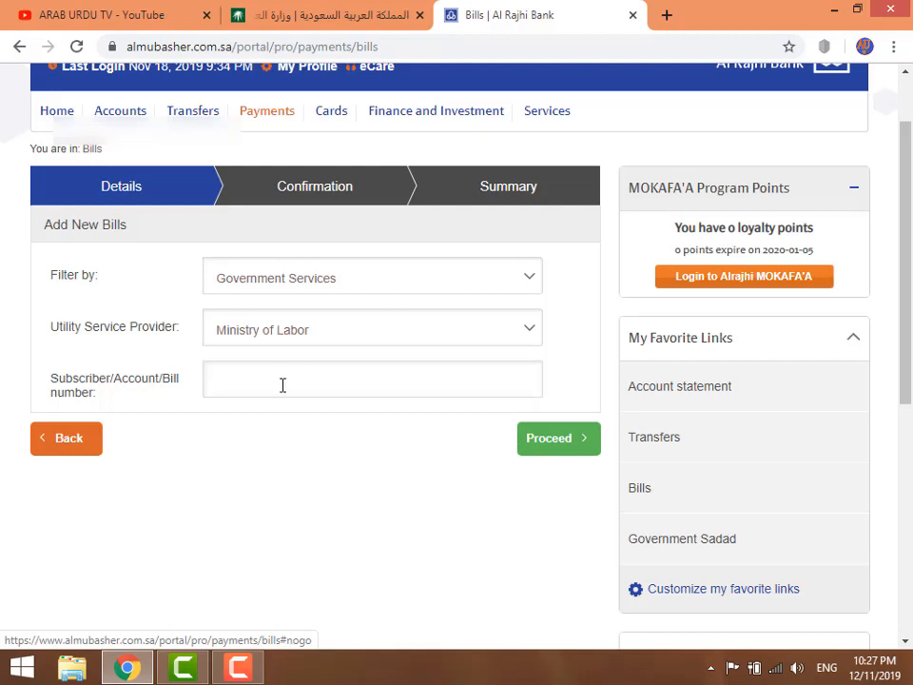